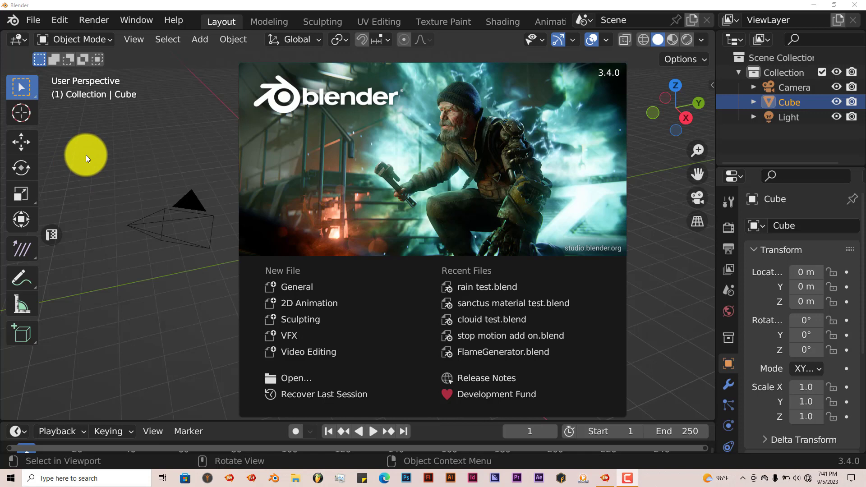
Review the asset library file paths in the Preferences, save the preferences and close the window.
{"action": "left_click", "coordinate": [189, 334]}
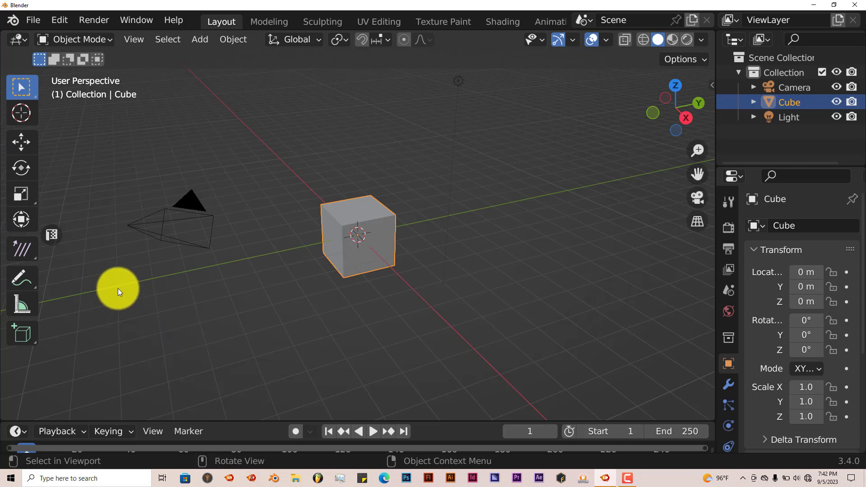
{"action": "left_click", "coordinate": [65, 25]}
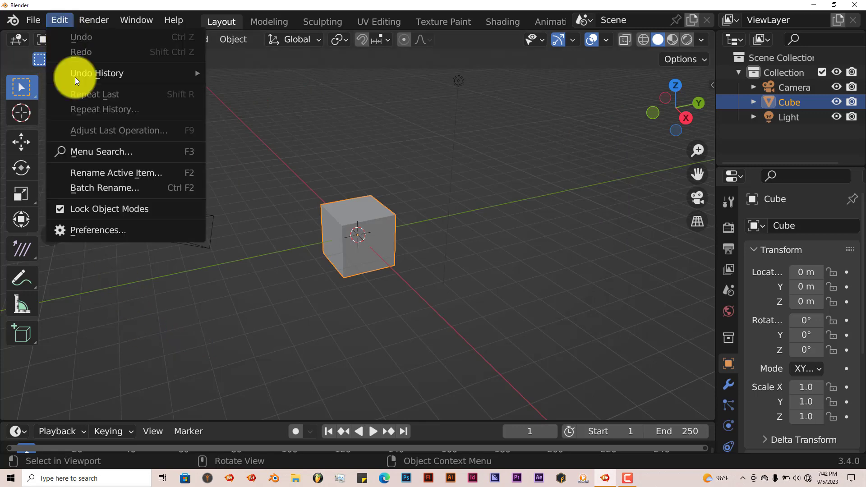
{"action": "left_click", "coordinate": [100, 232]}
{"action": "left_click", "coordinate": [67, 285]}
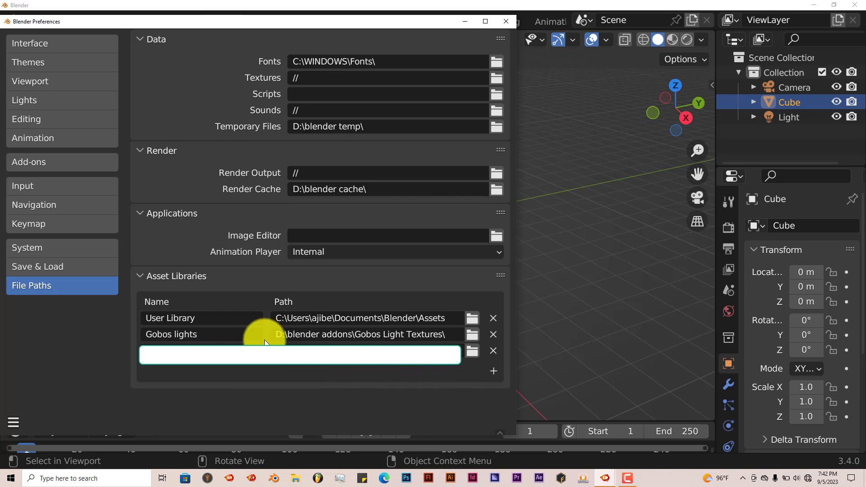
{"action": "left_click", "coordinate": [10, 424]}
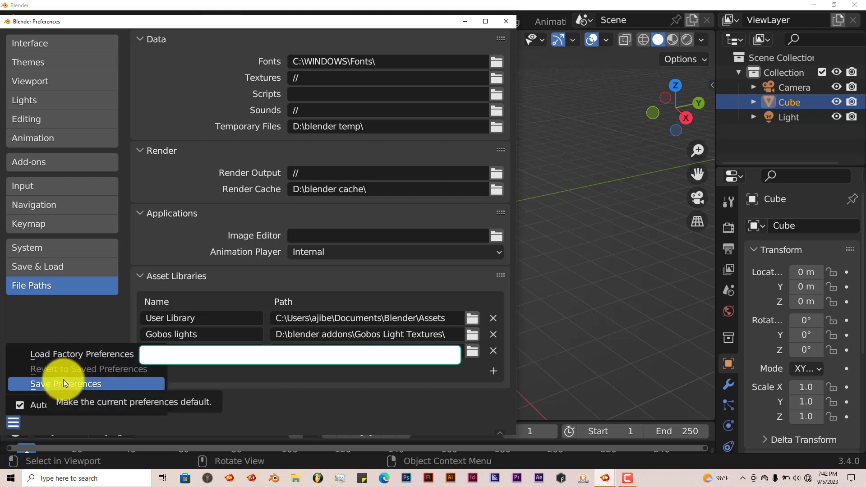
{"action": "left_click", "coordinate": [63, 383]}
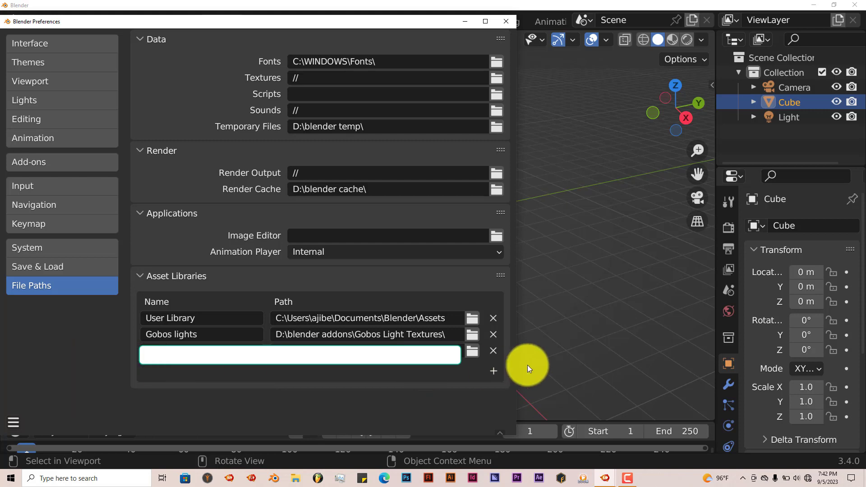
{"action": "left_click", "coordinate": [506, 22]}
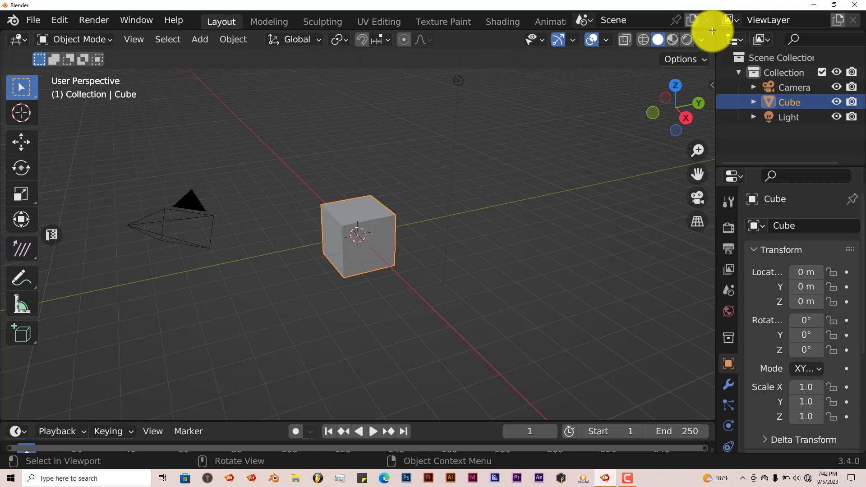
Split the 3D viewport vertically and turn the new area beside it into an Asset Browser.
{"action": "left_click_drag", "start_coordinate": [713, 31], "coordinate": [310, 78]}
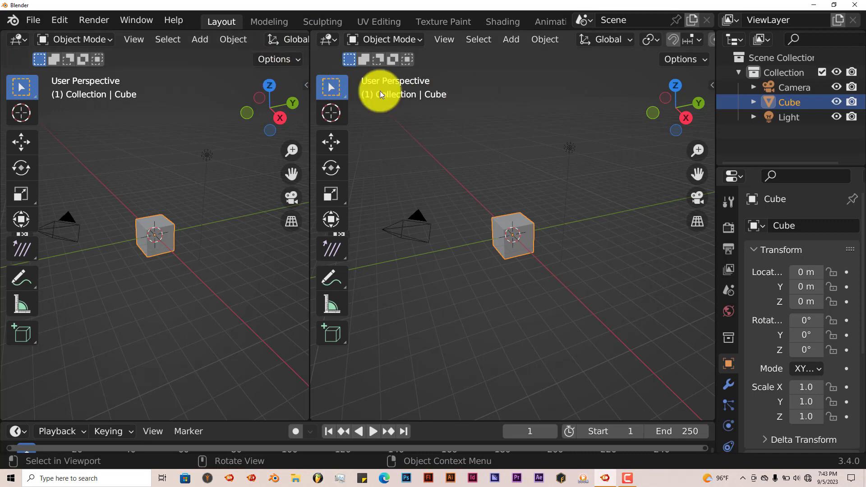
{"action": "left_click", "coordinate": [19, 41]}
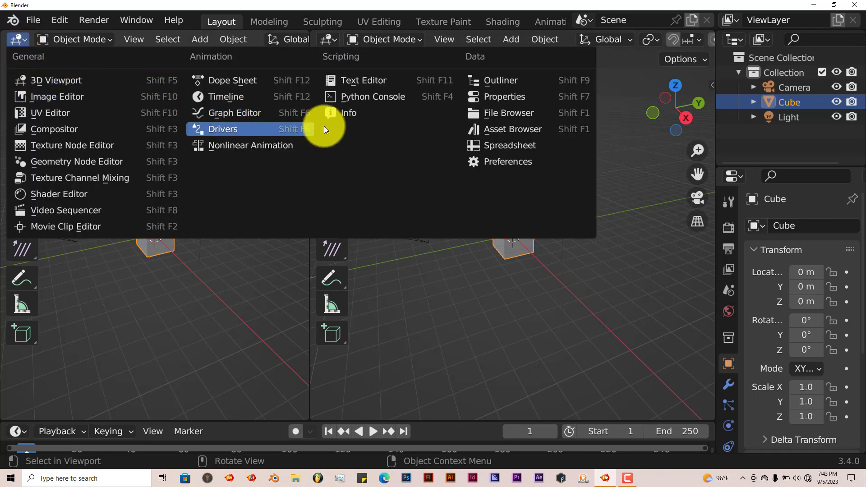
{"action": "left_click", "coordinate": [504, 128]}
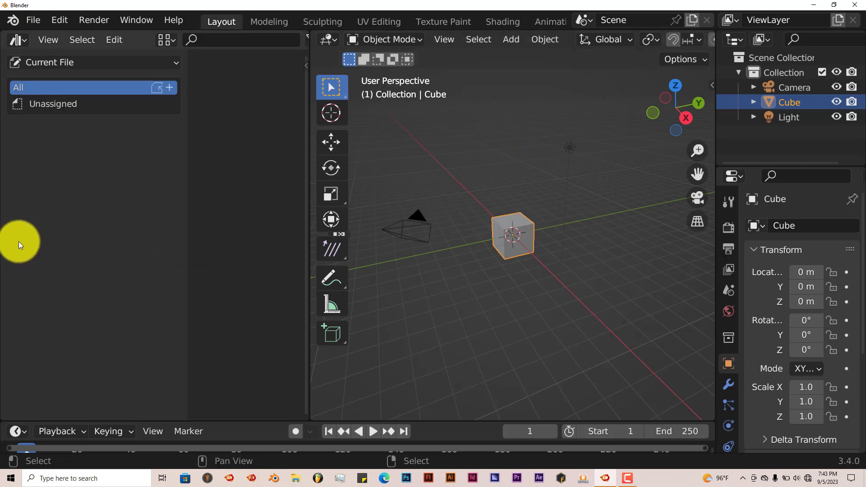
Show the Gobos lights library in the Asset Browser and widen the area to fit two columns of thumbnails.
{"action": "left_click", "coordinate": [122, 65]}
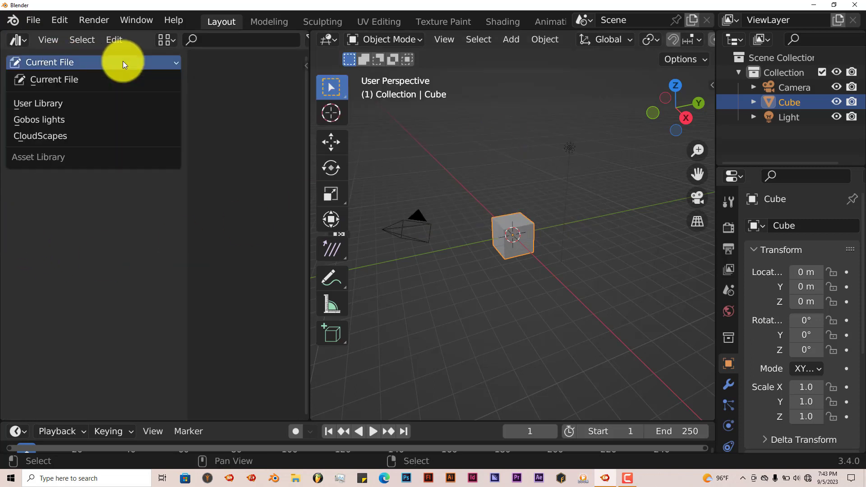
{"action": "left_click", "coordinate": [55, 124]}
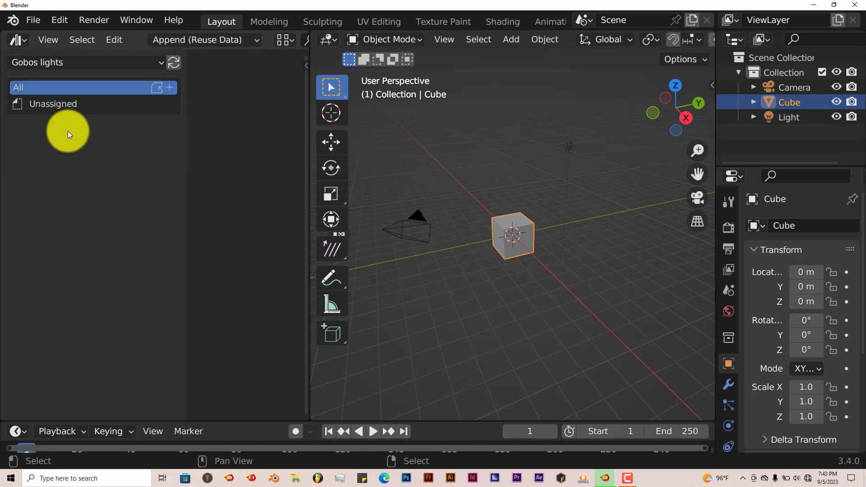
{"action": "left_click_drag", "start_coordinate": [309, 190], "coordinate": [392, 190]}
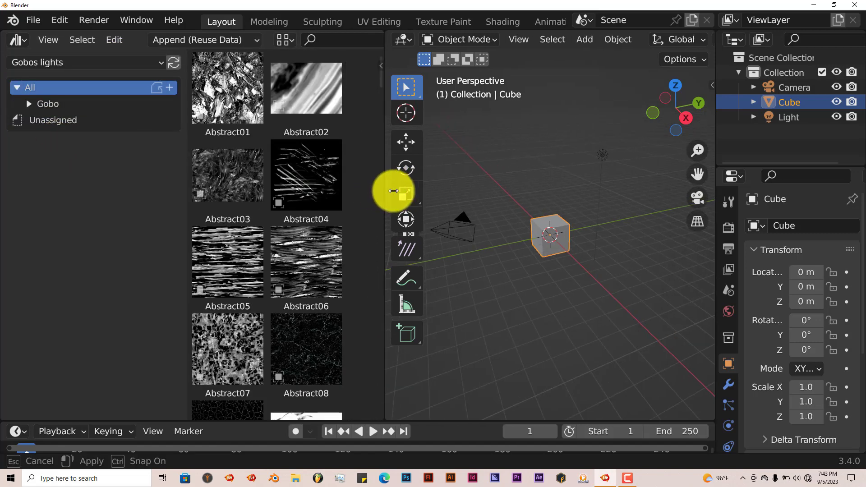
Browse the Gobos lights catalogs and thumbnails, from the abstract textures through animated leaves, caustics and clouds to the forest ones.
{"action": "scroll", "coordinate": [327, 243], "scroll_direction": "down", "scroll_amount": 8}
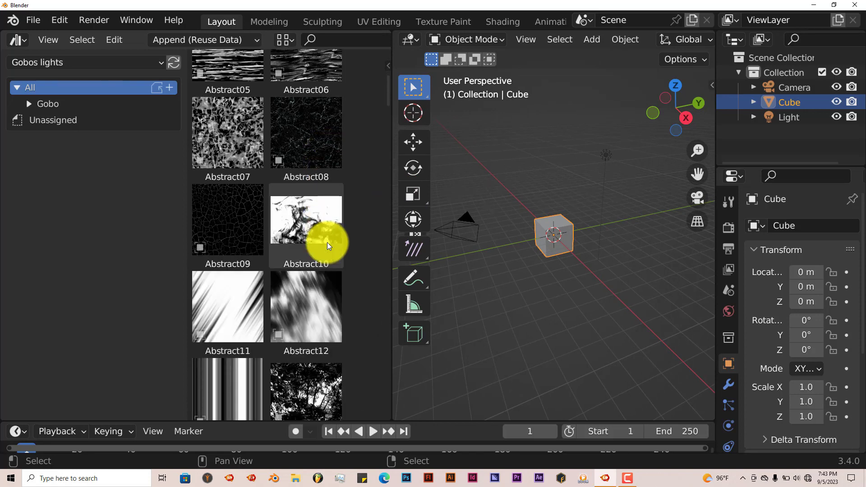
{"action": "left_click", "coordinate": [30, 103]}
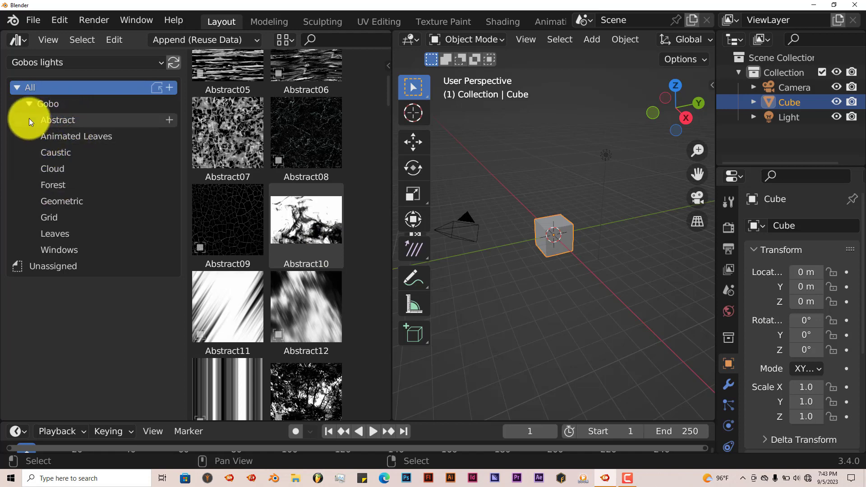
{"action": "left_click", "coordinate": [29, 105]}
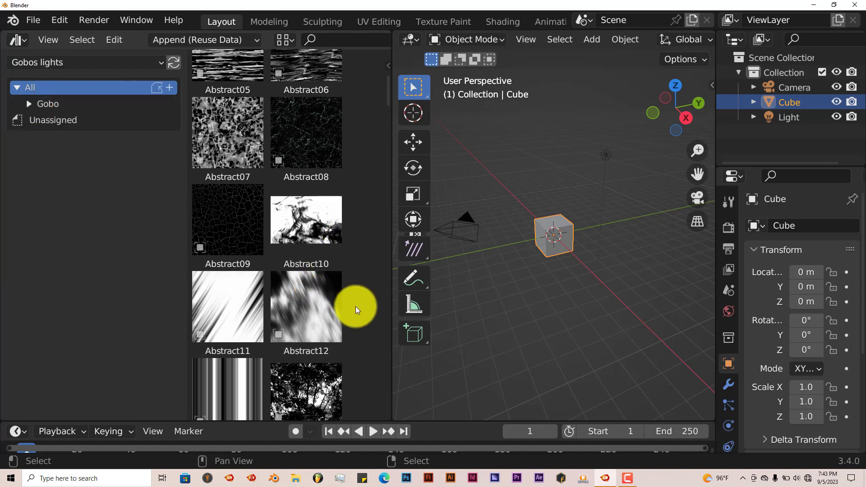
{"action": "scroll", "coordinate": [356, 306], "scroll_direction": "down", "scroll_amount": 6}
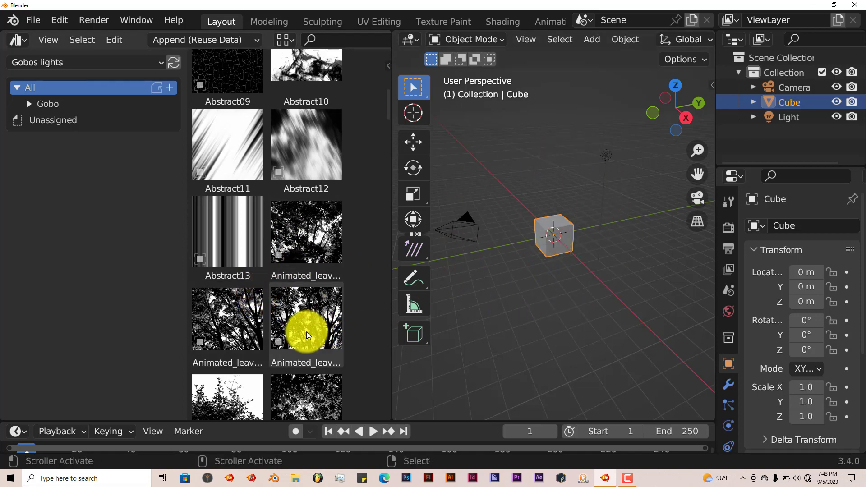
{"action": "scroll", "coordinate": [307, 332], "scroll_direction": "down", "scroll_amount": 3}
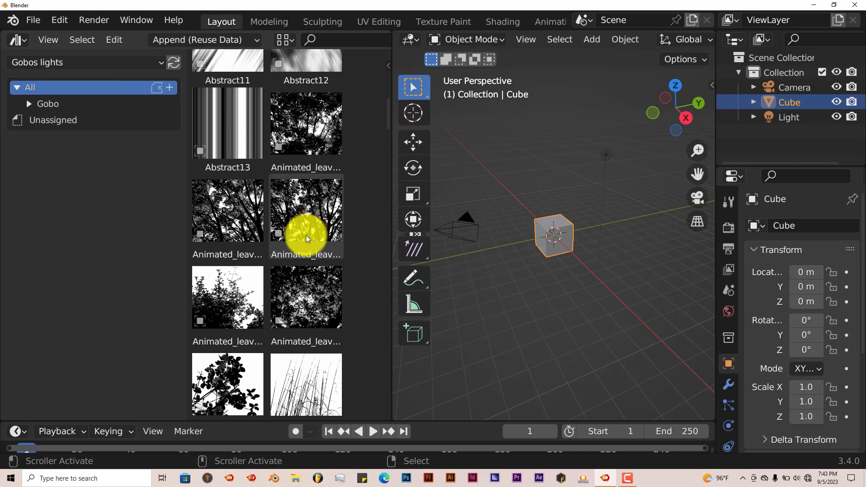
{"action": "scroll", "coordinate": [306, 235], "scroll_direction": "up", "scroll_amount": 4}
{"action": "scroll", "coordinate": [305, 235], "scroll_direction": "up", "scroll_amount": 5}
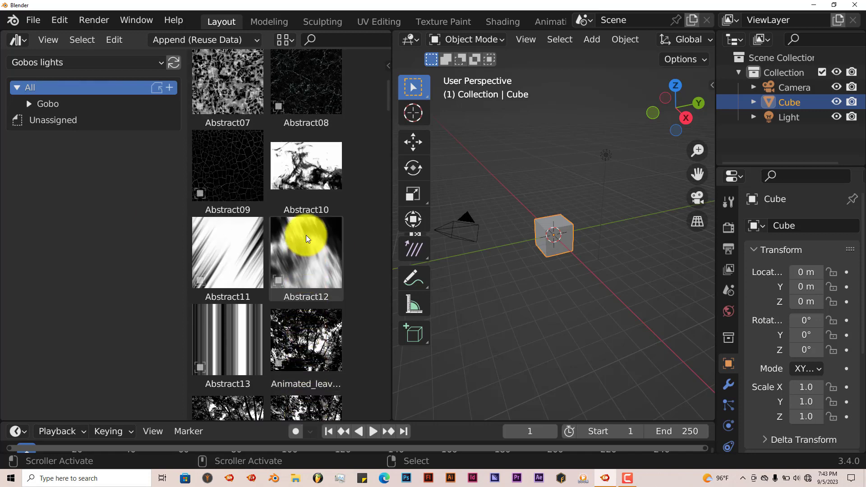
{"action": "scroll", "coordinate": [306, 235], "scroll_direction": "up", "scroll_amount": 4}
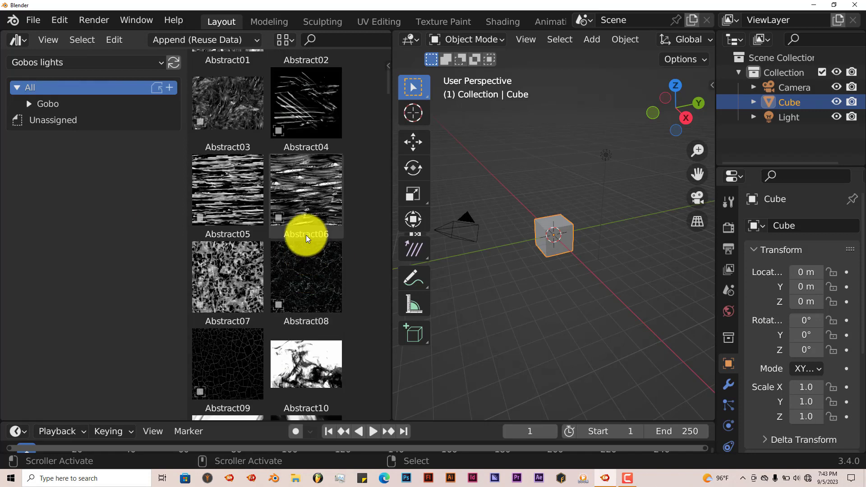
{"action": "scroll", "coordinate": [340, 186], "scroll_direction": "down", "scroll_amount": 13}
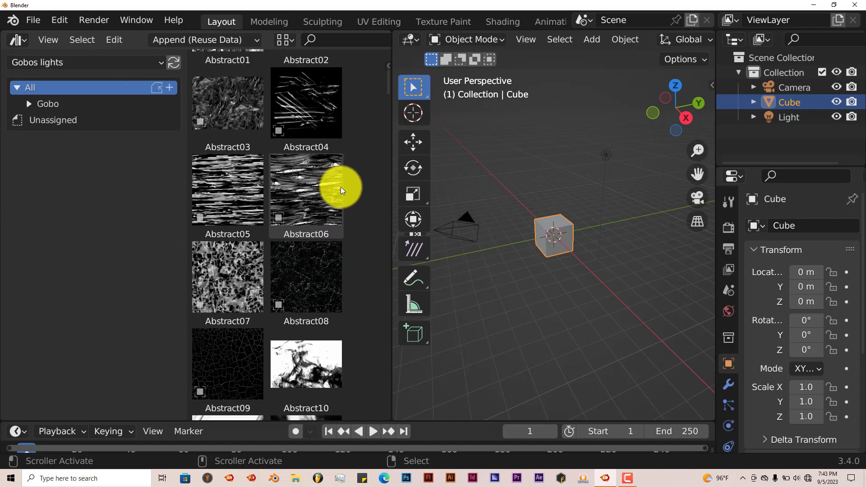
{"action": "scroll", "coordinate": [341, 187], "scroll_direction": "down", "scroll_amount": 10}
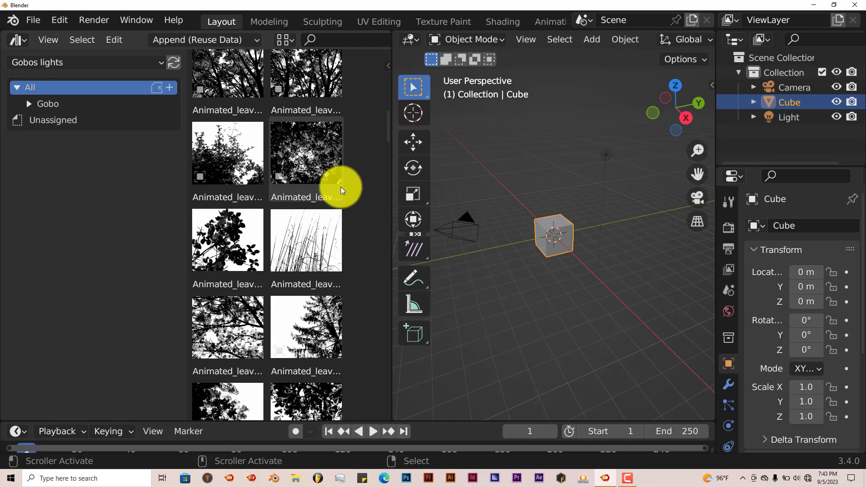
{"action": "scroll", "coordinate": [341, 187], "scroll_direction": "down", "scroll_amount": 16}
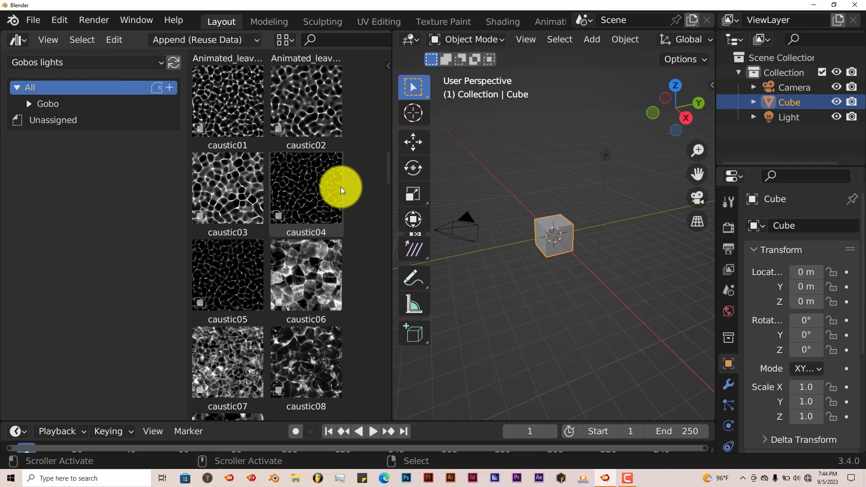
{"action": "scroll", "coordinate": [355, 244], "scroll_direction": "down", "scroll_amount": 8}
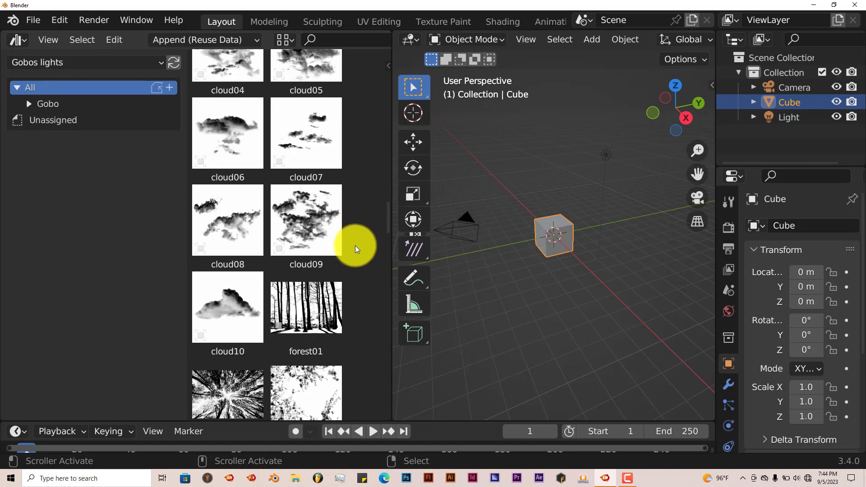
{"action": "scroll", "coordinate": [356, 246], "scroll_direction": "down", "scroll_amount": 1}
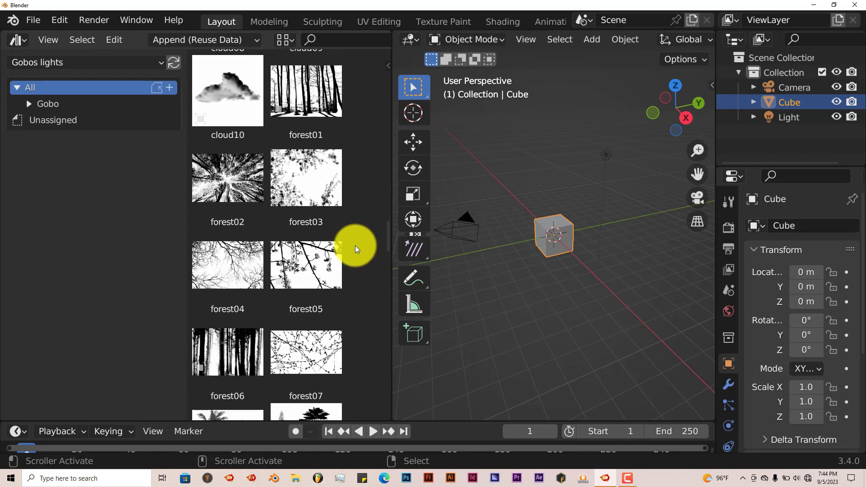
Add the forest02 gobo light to the scene beside the cube and raise it to a height of about 4.9 m.
{"action": "left_click", "coordinate": [229, 190]}
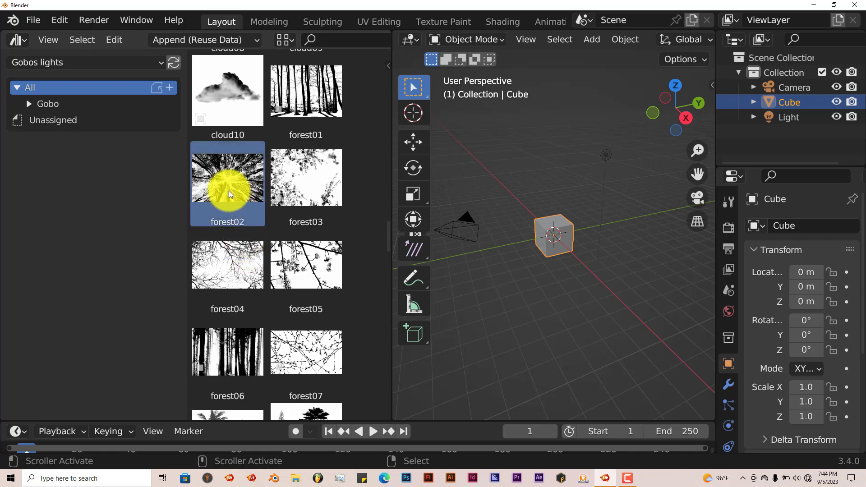
{"action": "left_click_drag", "start_coordinate": [229, 190], "coordinate": [561, 211]}
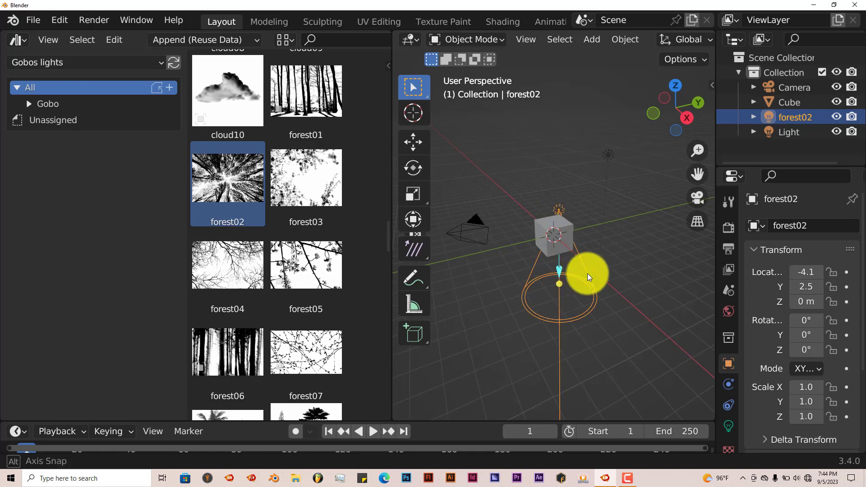
{"action": "middle_click_drag", "start_coordinate": [587, 274], "coordinate": [389, 207]}
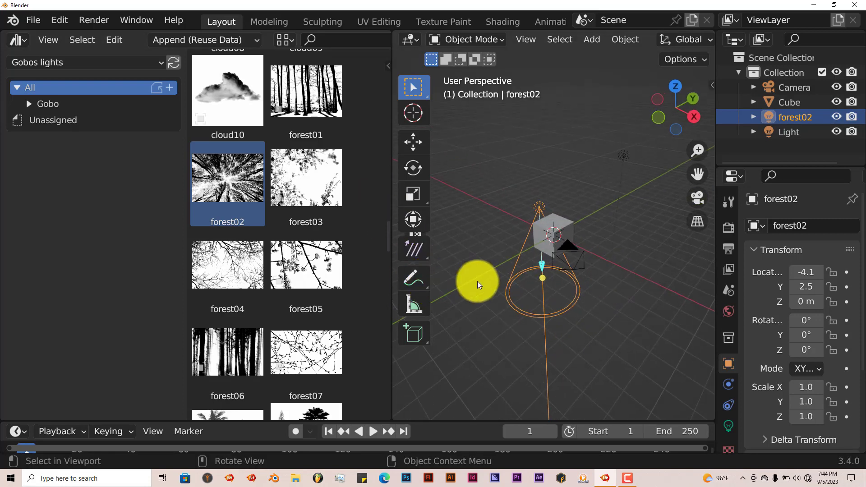
{"action": "scroll", "coordinate": [477, 281], "scroll_direction": "up", "scroll_amount": 2}
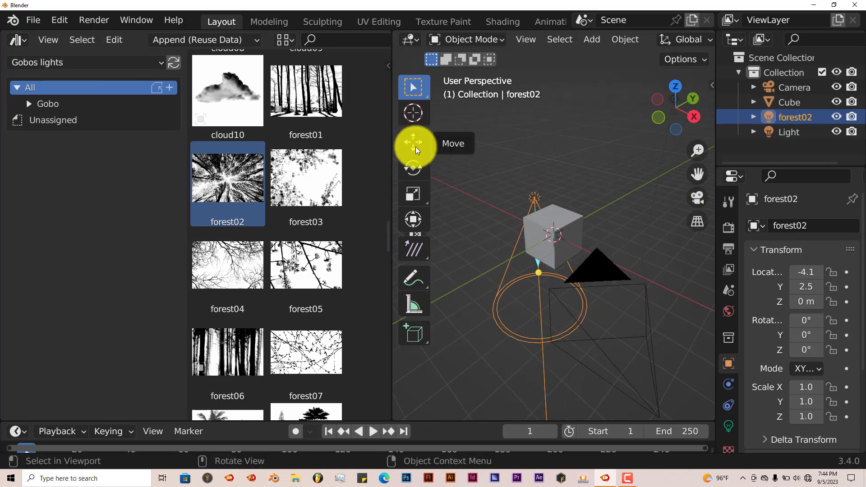
{"action": "left_click", "coordinate": [414, 143]}
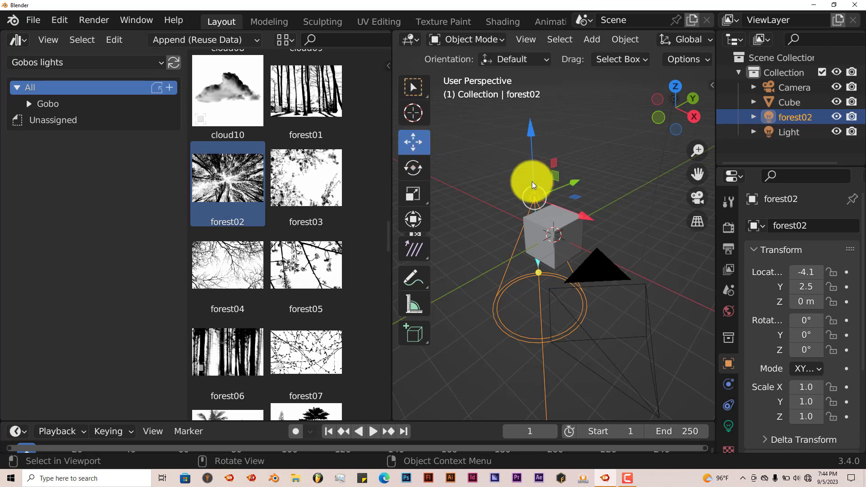
{"action": "left_click_drag", "start_coordinate": [531, 143], "coordinate": [523, 53]}
In top view, centre the forest02 light over the cube at about X 0.1 m and Y -0.1 m.
{"action": "middle_click_drag", "start_coordinate": [571, 131], "coordinate": [580, 179]}
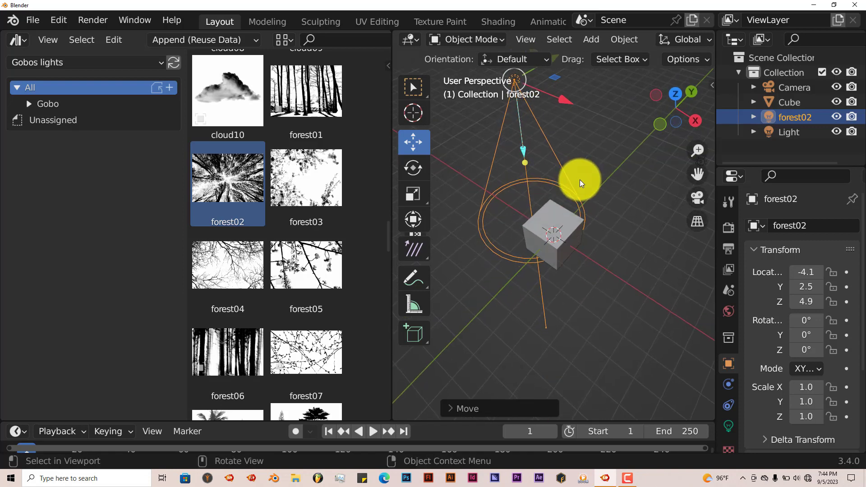
{"action": "key", "text": "KP_7"}
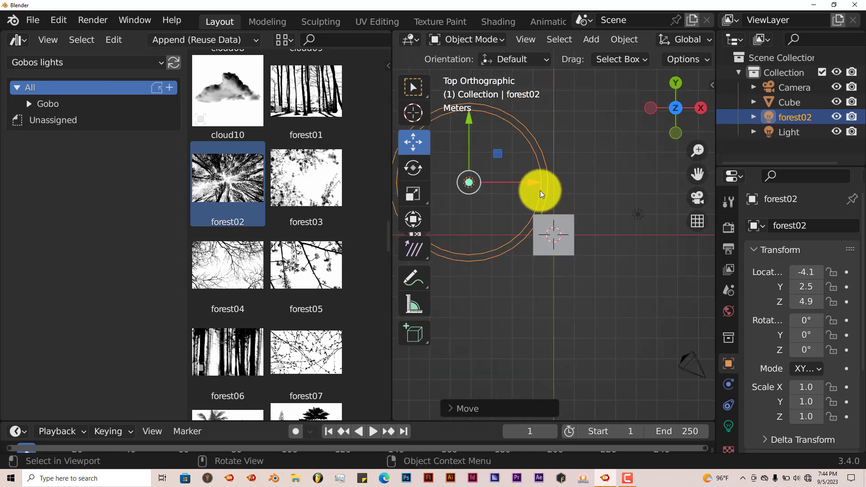
{"action": "left_click_drag", "start_coordinate": [542, 194], "coordinate": [626, 197]}
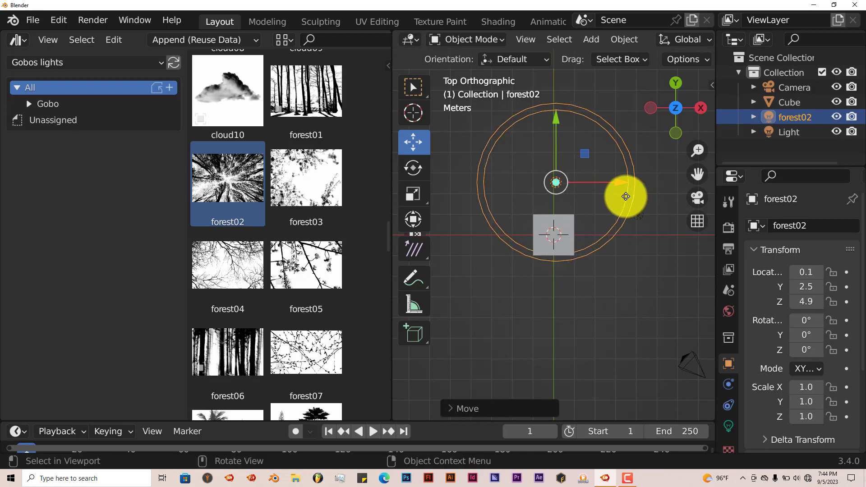
{"action": "left_click_drag", "start_coordinate": [557, 131], "coordinate": [558, 177]}
{"action": "middle_click_drag", "start_coordinate": [561, 316], "coordinate": [572, 272]}
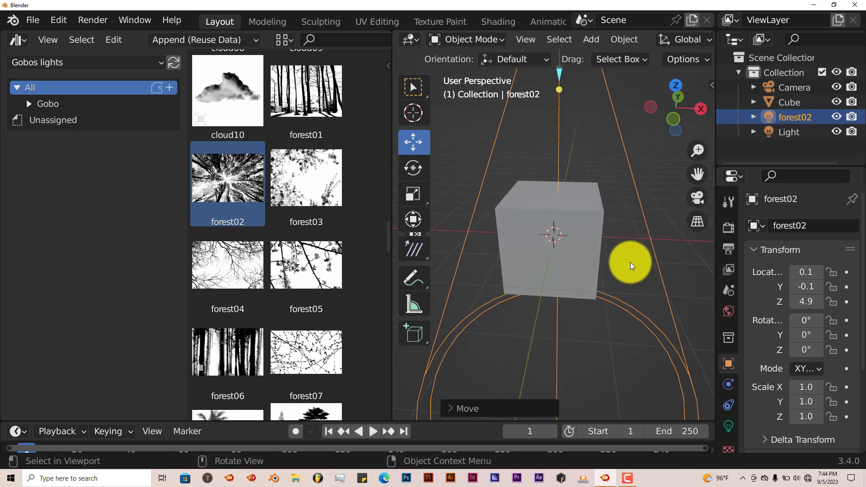
Set the scene's render engine to Cycles with GPU Compute as the device.
{"action": "left_click", "coordinate": [727, 229]}
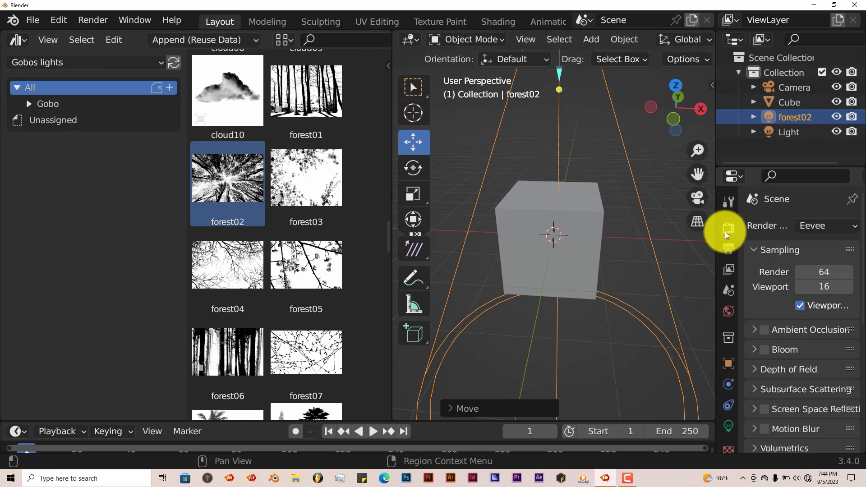
{"action": "left_click", "coordinate": [816, 231]}
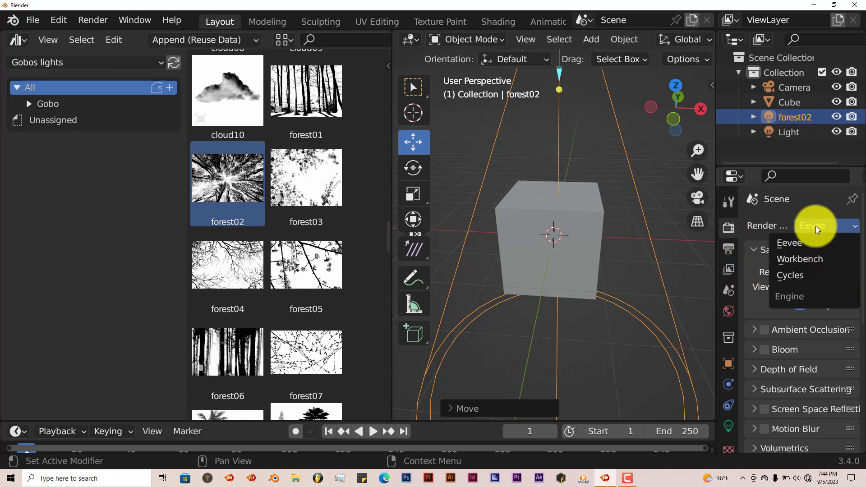
{"action": "left_click", "coordinate": [796, 281]}
{"action": "left_click", "coordinate": [822, 268]}
{"action": "left_click", "coordinate": [807, 294]}
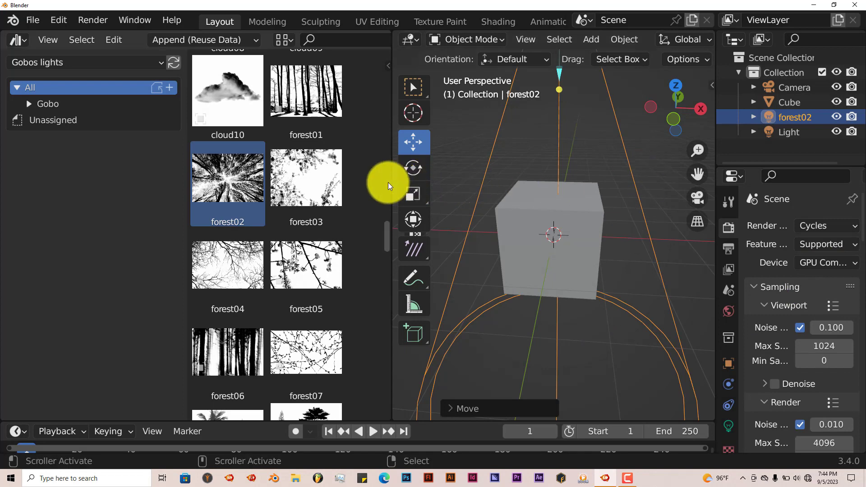
Enlarge the 3D viewport and switch it to rendered shading to inspect the forest pattern on the cube's upper face.
{"action": "left_click_drag", "start_coordinate": [345, 182], "coordinate": [149, 183]}
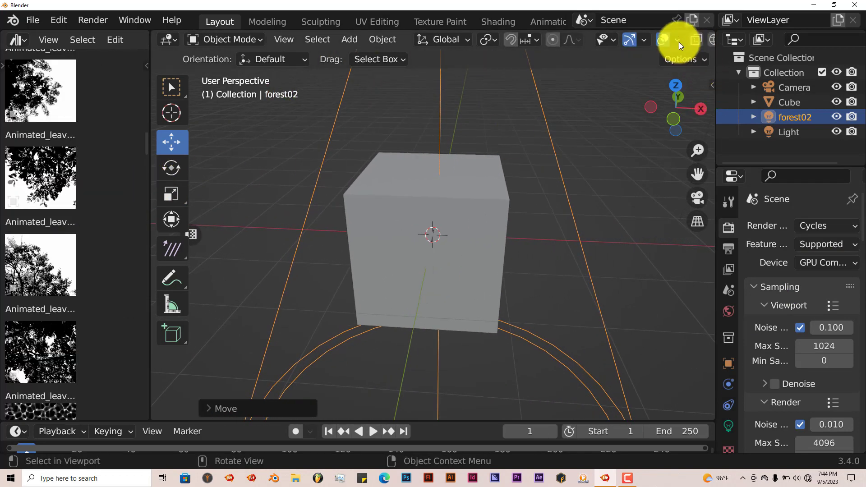
{"action": "scroll", "coordinate": [679, 42], "scroll_direction": "down", "scroll_amount": 4}
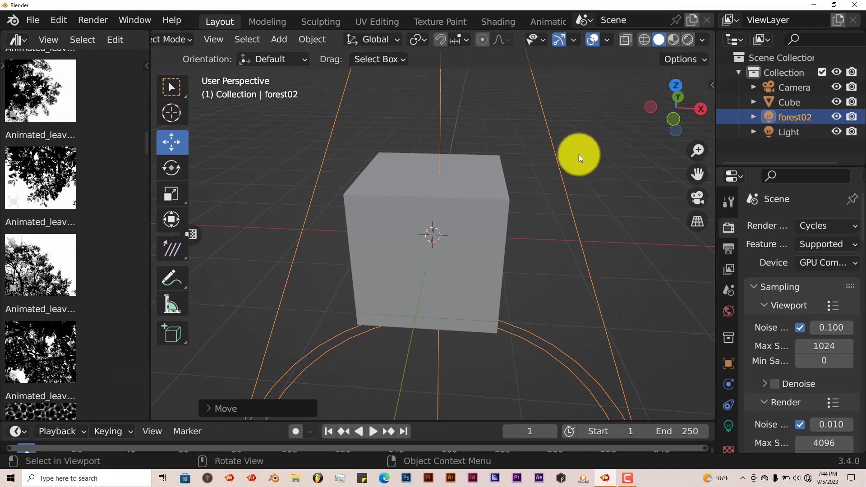
{"action": "left_click", "coordinate": [685, 41]}
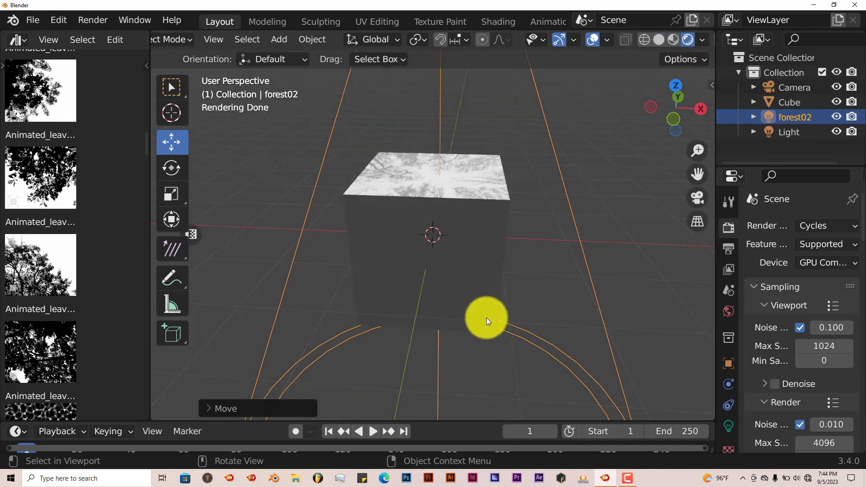
{"action": "middle_click_drag", "start_coordinate": [474, 308], "coordinate": [456, 306]}
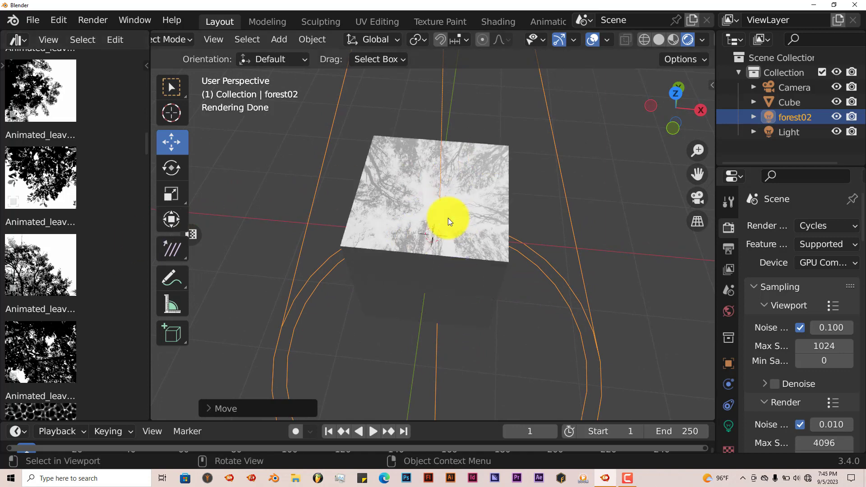
{"action": "scroll", "coordinate": [486, 210], "scroll_direction": "up", "scroll_amount": 4}
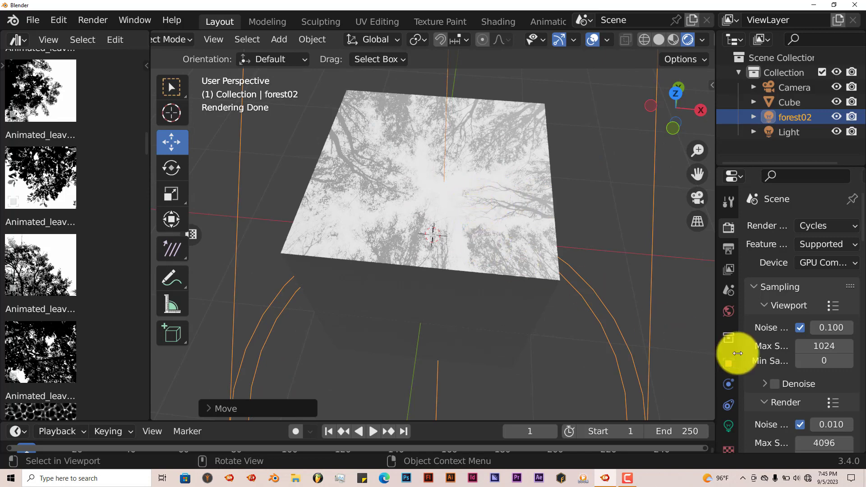
{"action": "scroll", "coordinate": [566, 260], "scroll_direction": "down", "scroll_amount": 3}
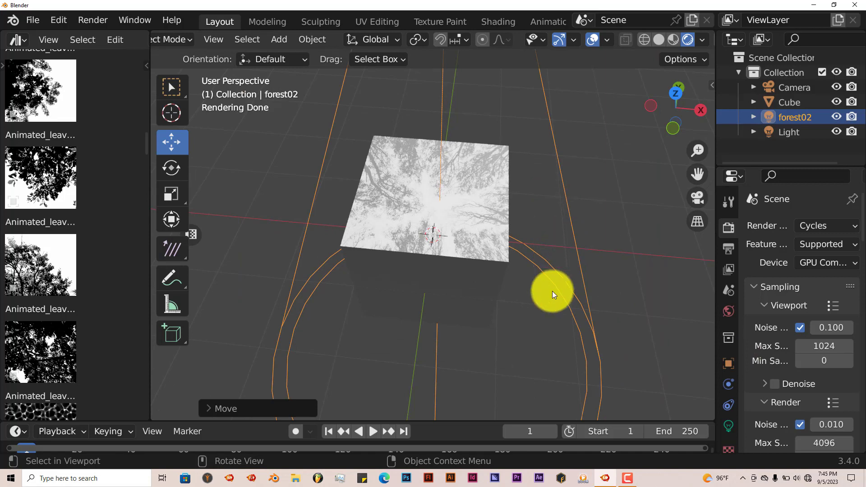
Show the forest02 light's data settings down to the node strength and widen the Properties editor.
{"action": "left_click", "coordinate": [728, 428]}
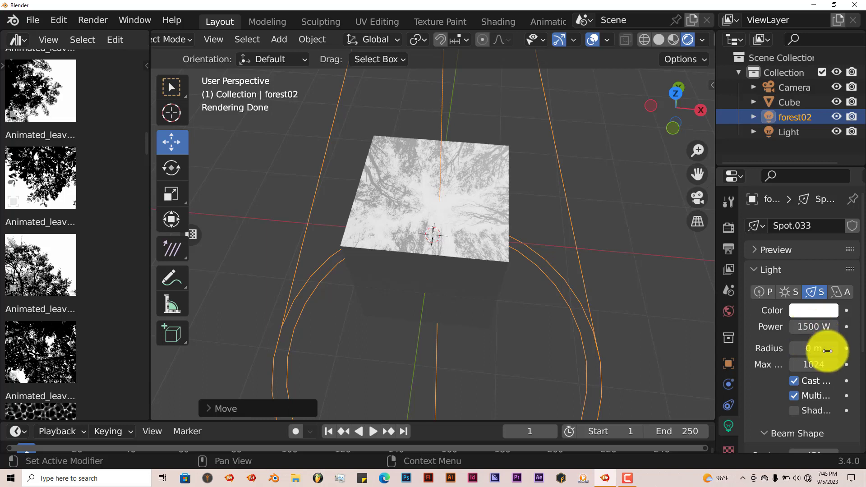
{"action": "scroll", "coordinate": [782, 402], "scroll_direction": "down", "scroll_amount": 8}
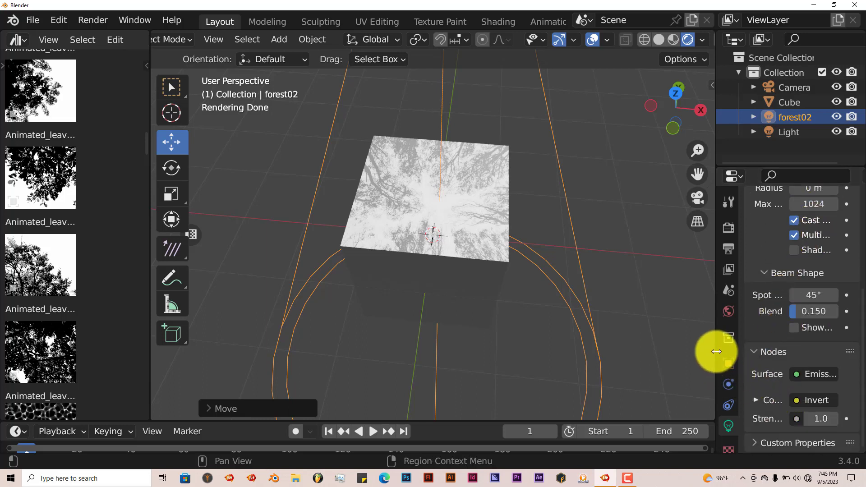
{"action": "left_click_drag", "start_coordinate": [710, 348], "coordinate": [653, 348]}
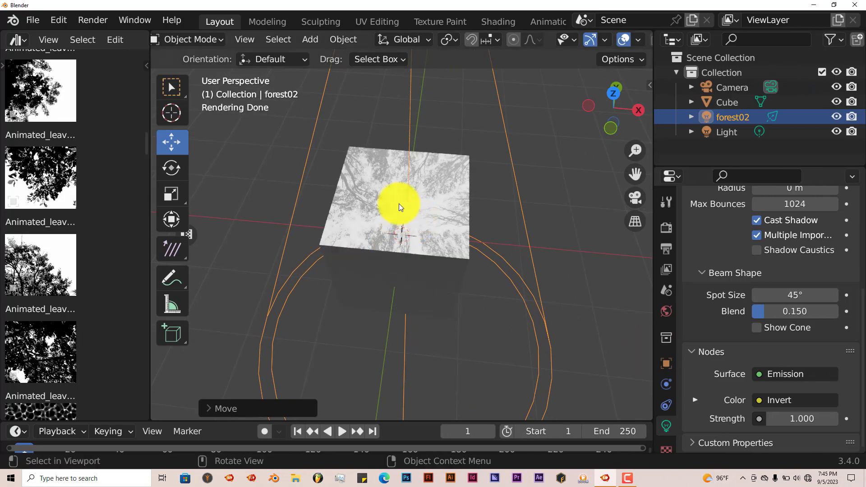
Set the forest02 light's emission strength to 50 and look closer at the cube.
{"action": "left_click", "coordinate": [797, 419]}
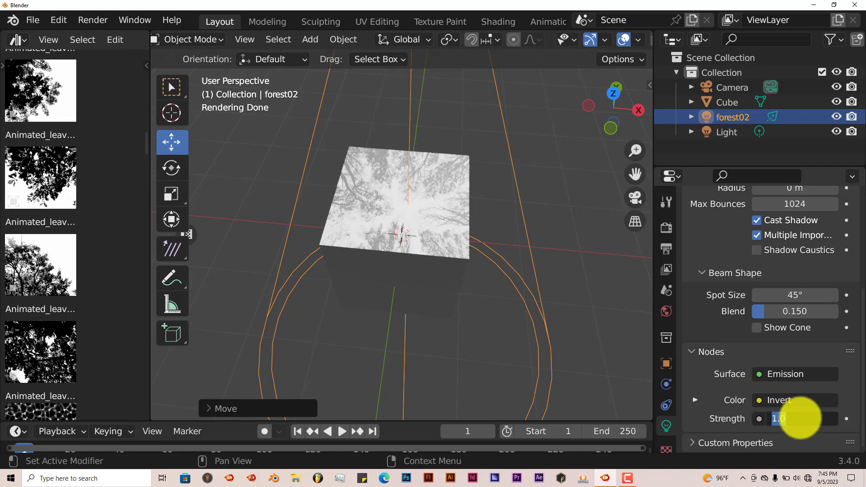
{"action": "type", "text": "50"}
{"action": "key", "text": "Return"}
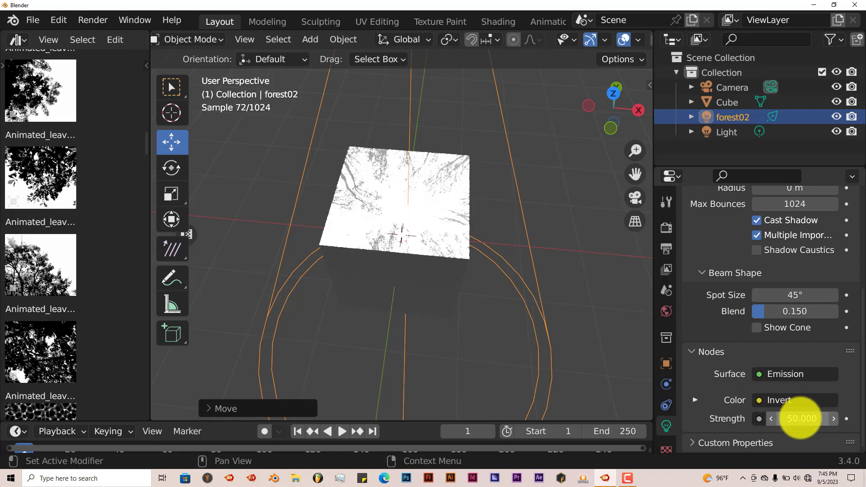
{"action": "scroll", "coordinate": [441, 265], "scroll_direction": "up", "scroll_amount": 2}
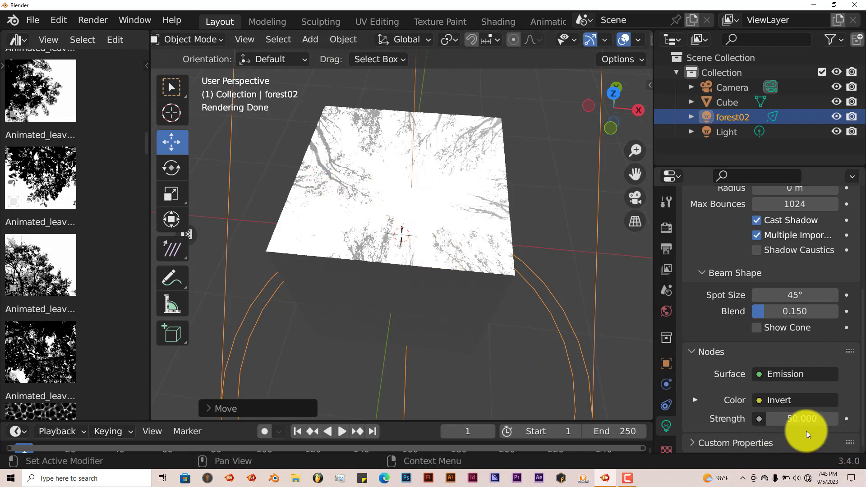
Set the forest02 light's emission strength to 25.
{"action": "left_click", "coordinate": [797, 419]}
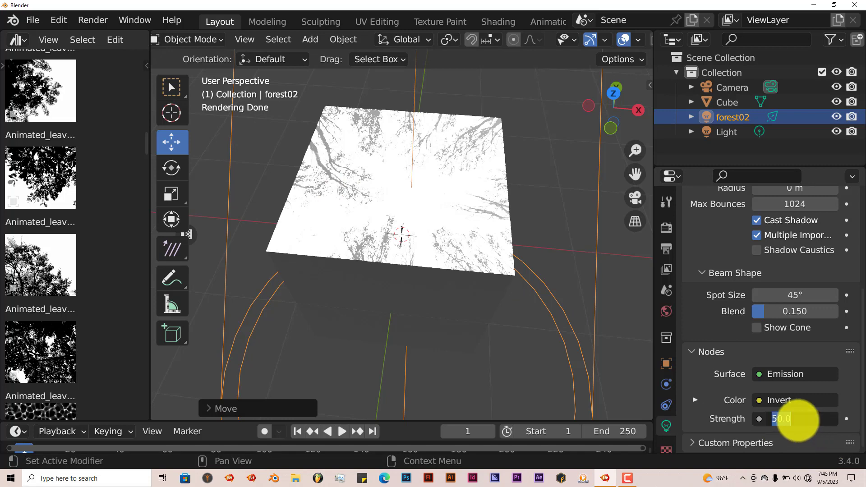
{"action": "type", "text": "25"}
{"action": "key", "text": "Return"}
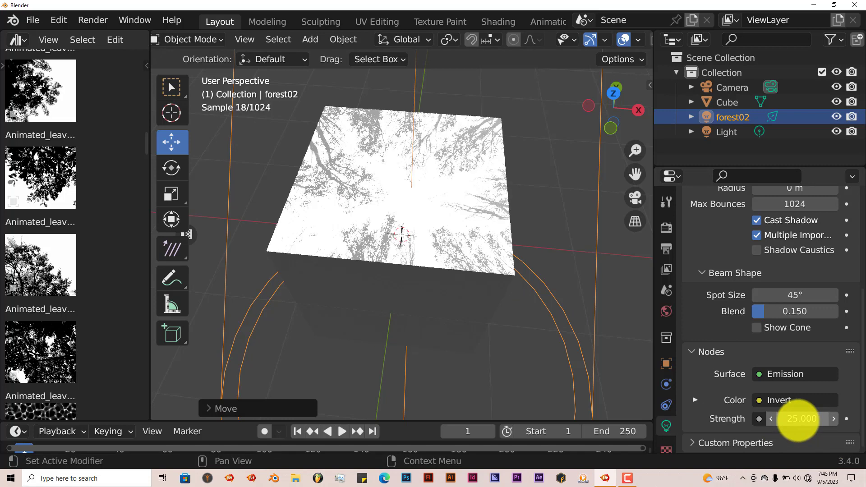
Try red and green colours on the forest02 light, settling on a saturated blue.
{"action": "scroll", "coordinate": [815, 356], "scroll_direction": "up", "scroll_amount": 5}
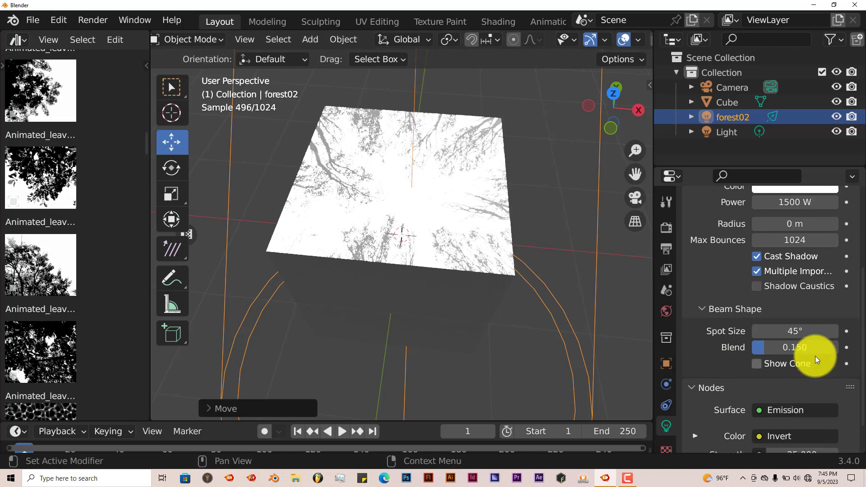
{"action": "scroll", "coordinate": [816, 356], "scroll_direction": "up", "scroll_amount": 1}
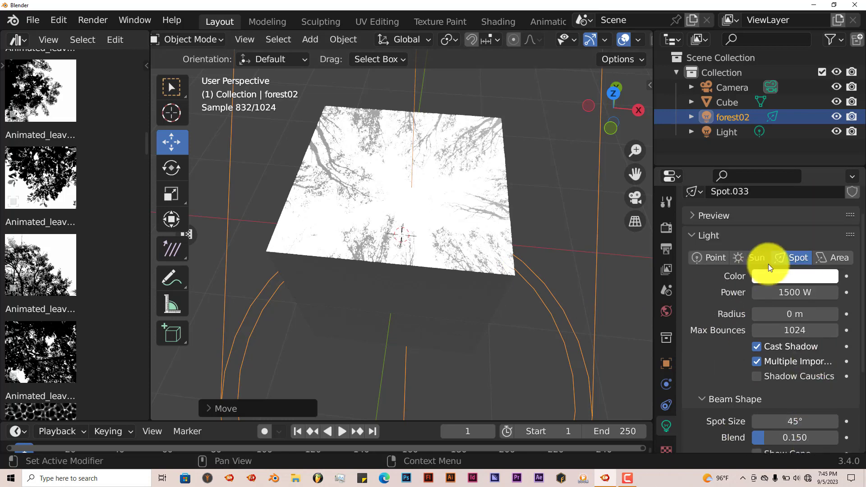
{"action": "left_click", "coordinate": [791, 277]}
{"action": "left_click", "coordinate": [753, 177]}
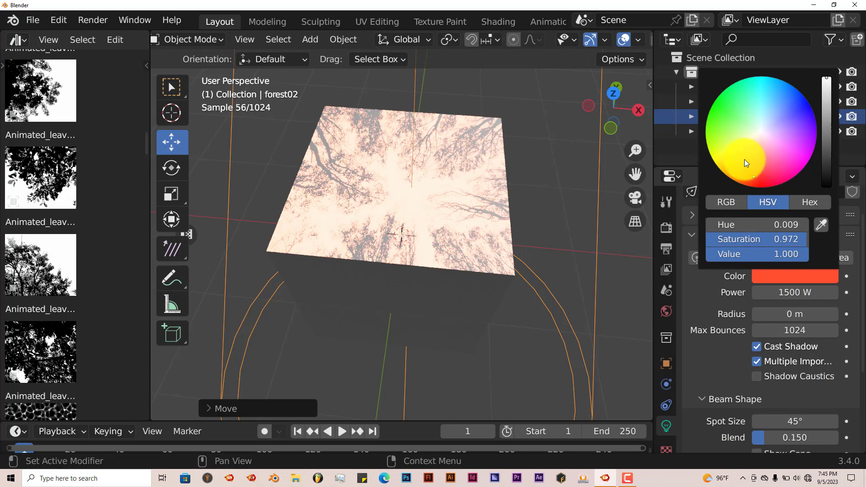
{"action": "left_click", "coordinate": [725, 114]}
{"action": "left_click", "coordinate": [795, 104]}
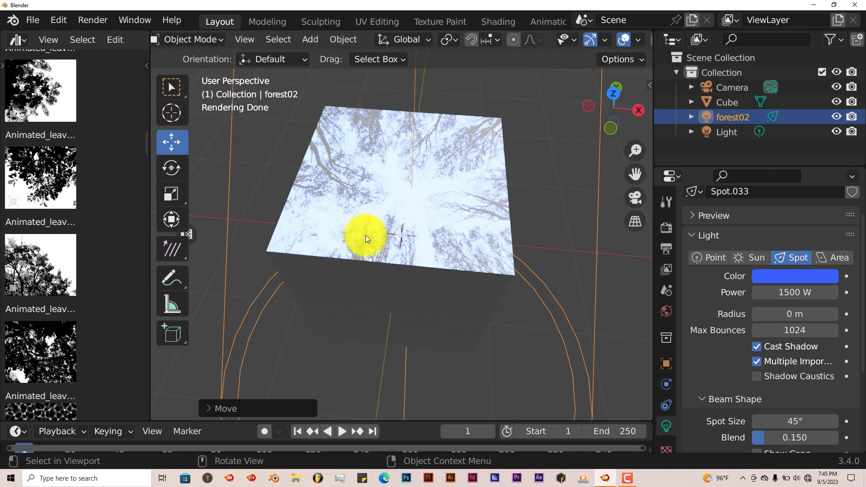
{"action": "scroll", "coordinate": [367, 247], "scroll_direction": "up", "scroll_amount": 2}
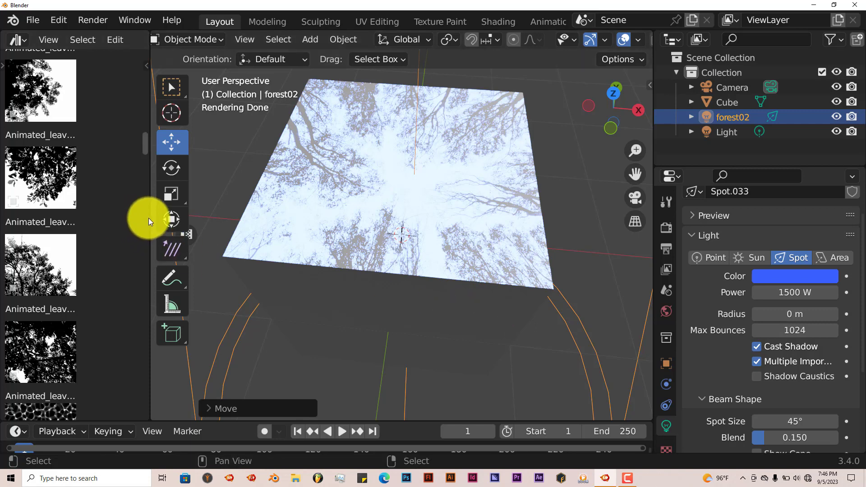
Close Blender without saving the gobo scene and dismiss the CCleaner notification on the desktop.
{"action": "left_click", "coordinate": [863, 3]}
{"action": "left_click", "coordinate": [459, 264]}
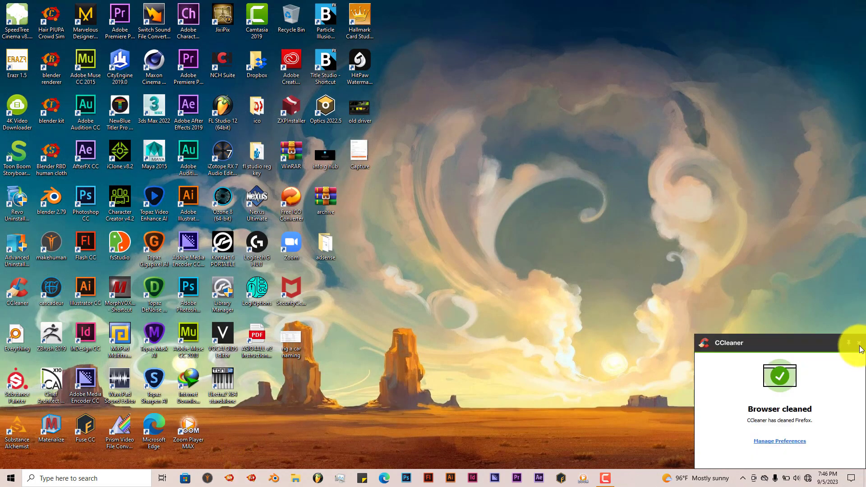
{"action": "left_click", "coordinate": [854, 337]}
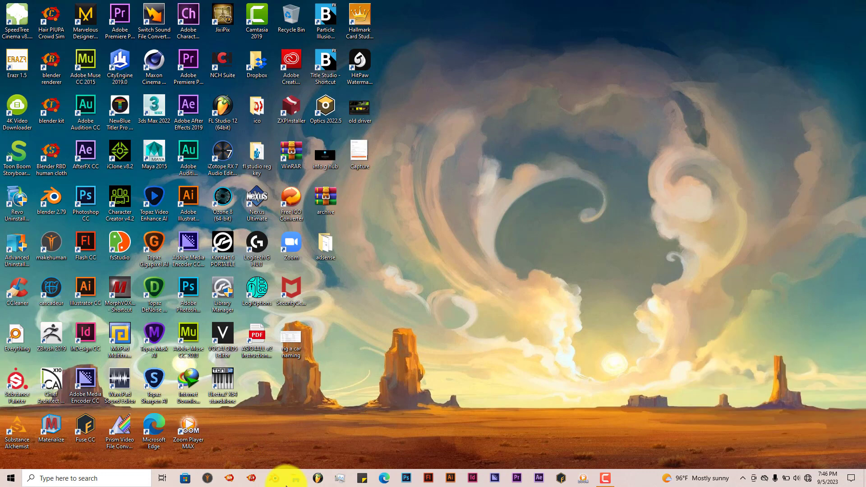
Start Blender 2.81a and dismiss the splash screen to reach the default cube scene.
{"action": "left_click", "coordinate": [252, 480]}
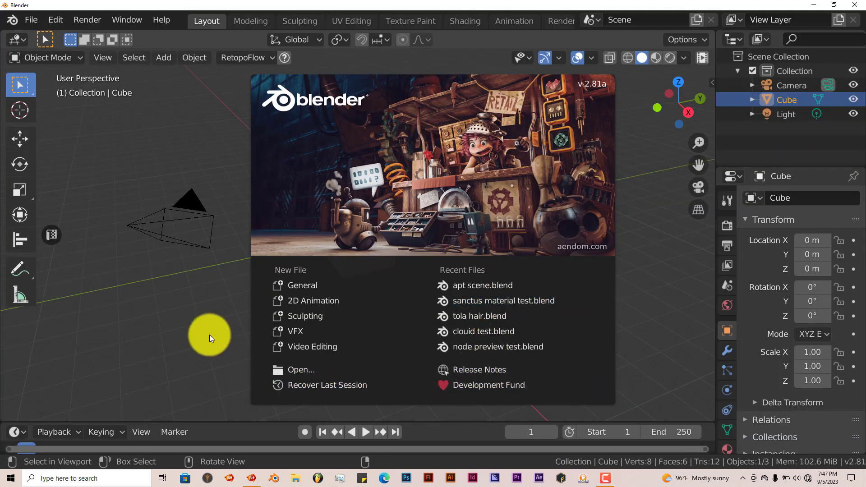
{"action": "left_click", "coordinate": [210, 335]}
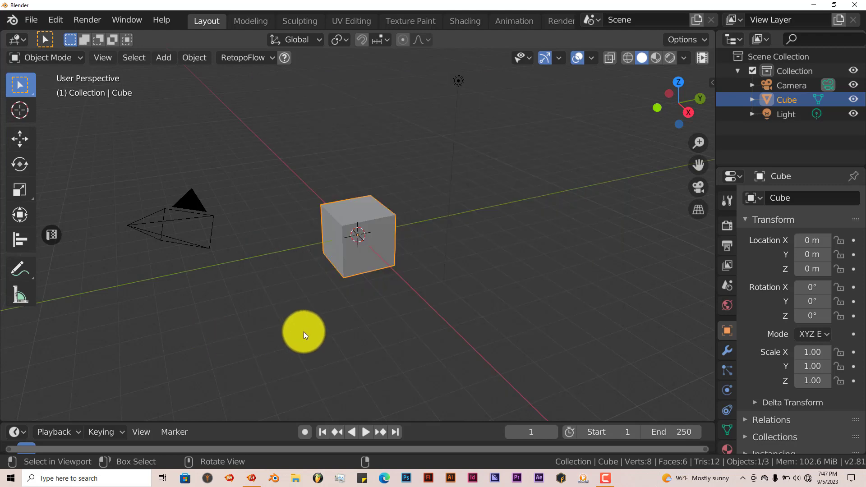
{"action": "middle_click_drag", "start_coordinate": [303, 332], "coordinate": [357, 282]}
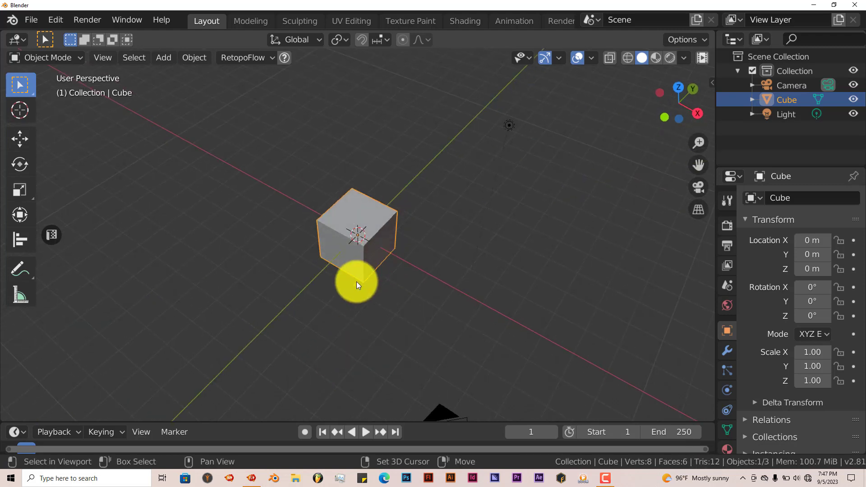
Add a monkey mesh to the scene and raise it above the cube to a height of about 3.43 m.
{"action": "key", "text": "shift+a"}
{"action": "mouse_move", "coordinate": [361, 139]}
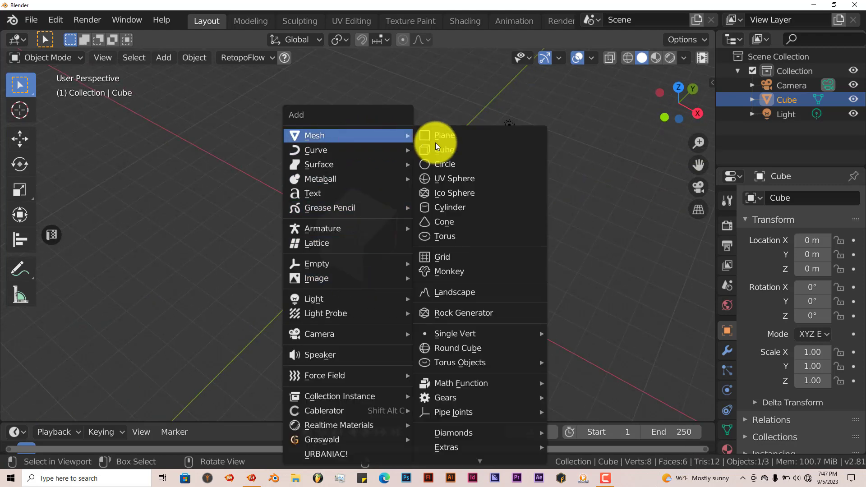
{"action": "left_click", "coordinate": [456, 271]}
{"action": "middle_click_drag", "start_coordinate": [441, 281], "coordinate": [360, 277]}
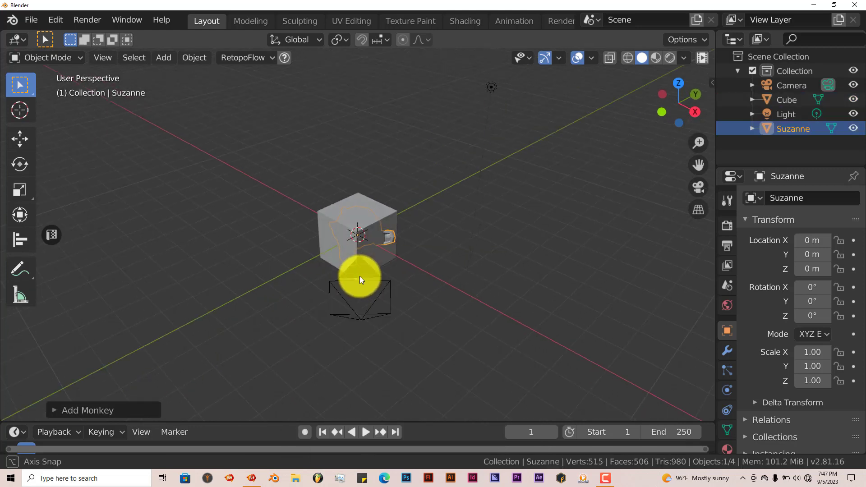
{"action": "left_click", "coordinate": [19, 143]}
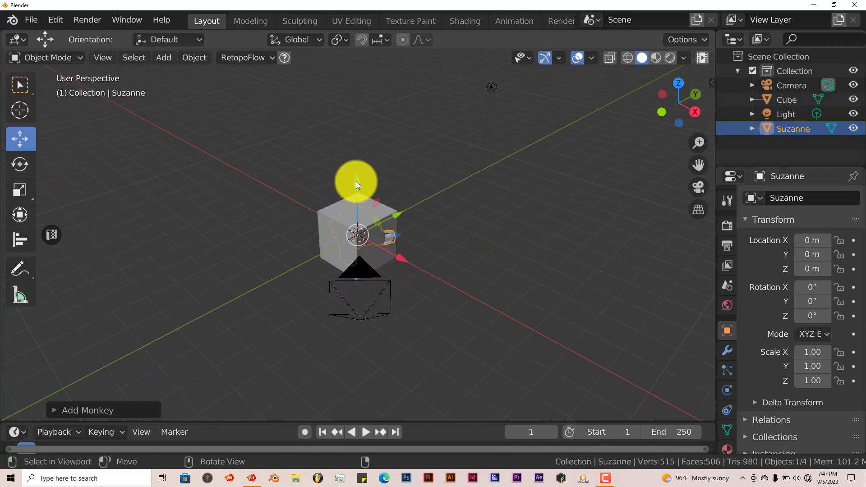
{"action": "left_click_drag", "start_coordinate": [357, 181], "coordinate": [351, 86]}
{"action": "middle_click_drag", "start_coordinate": [377, 171], "coordinate": [440, 186]}
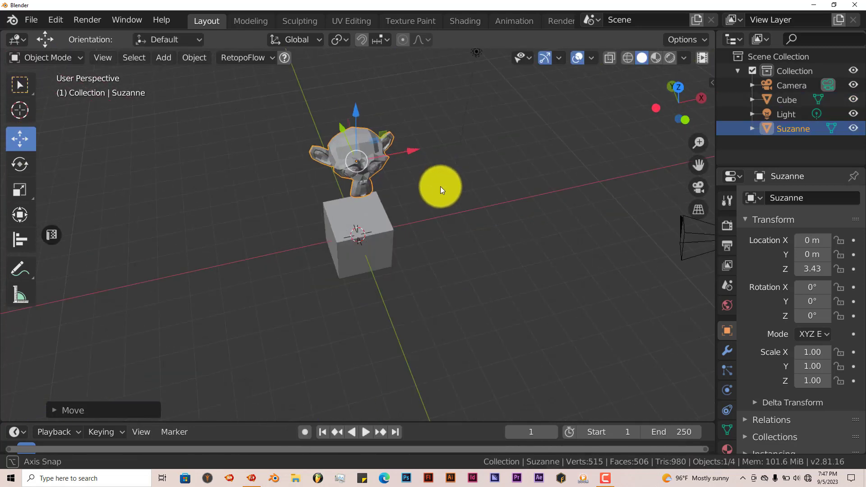
{"action": "middle_click_drag", "start_coordinate": [339, 247], "coordinate": [337, 228]}
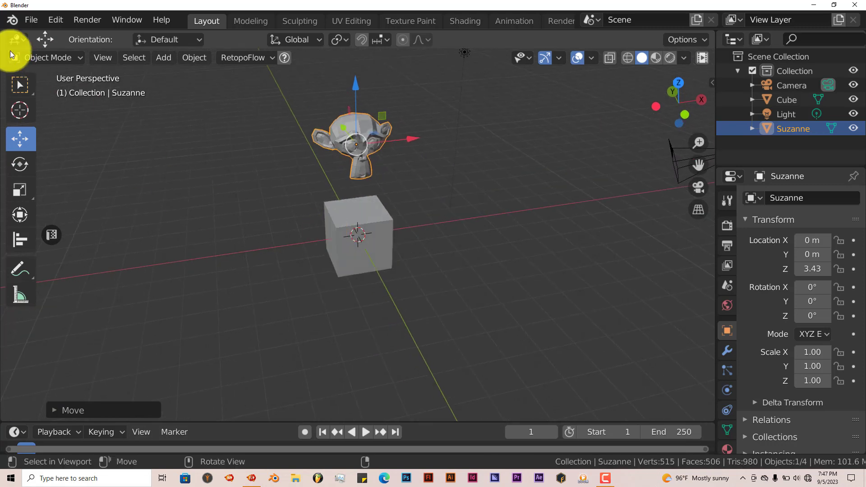
Save the monkey-and-cube scene to the Desktop as gobos.
{"action": "left_click", "coordinate": [32, 20]}
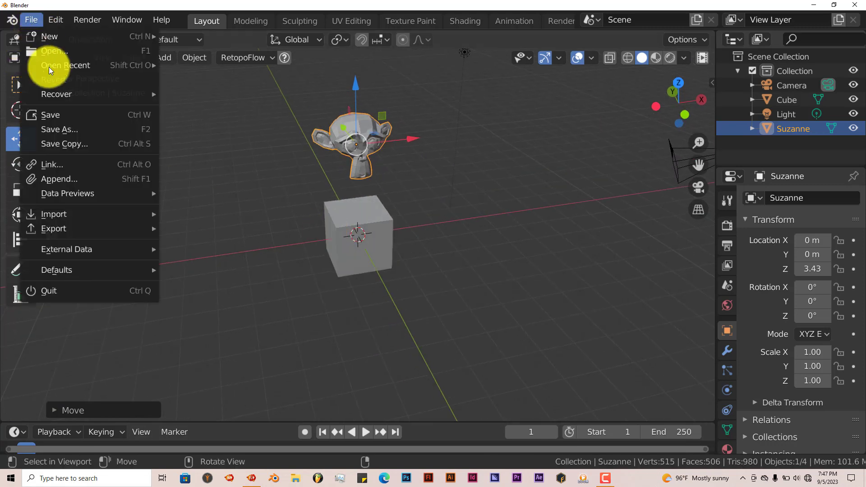
{"action": "left_click", "coordinate": [62, 115]}
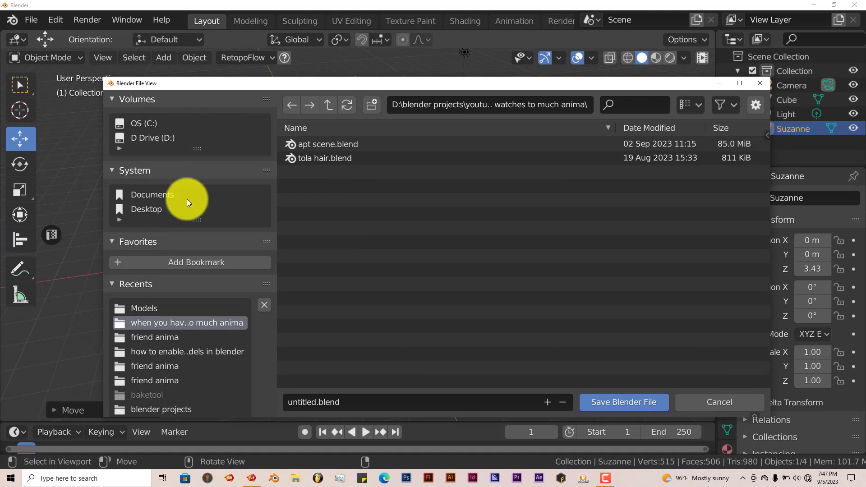
{"action": "left_click", "coordinate": [154, 210]}
{"action": "left_click", "coordinate": [399, 402]}
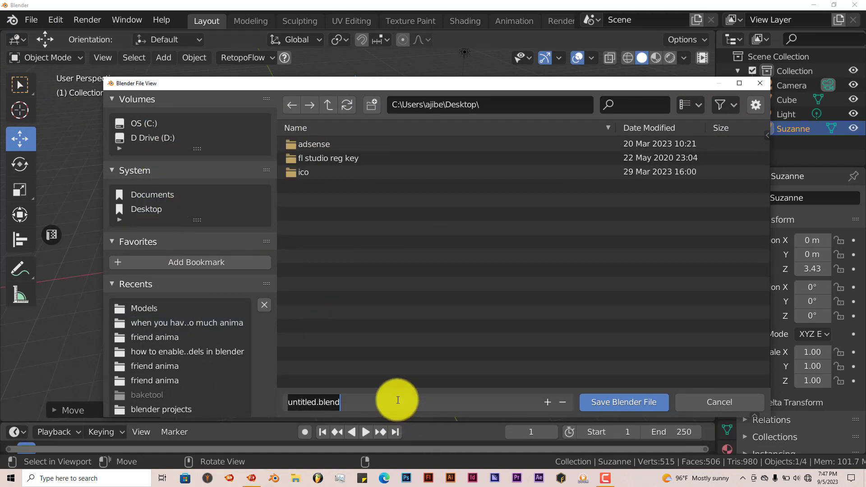
{"action": "type", "text": "go"}
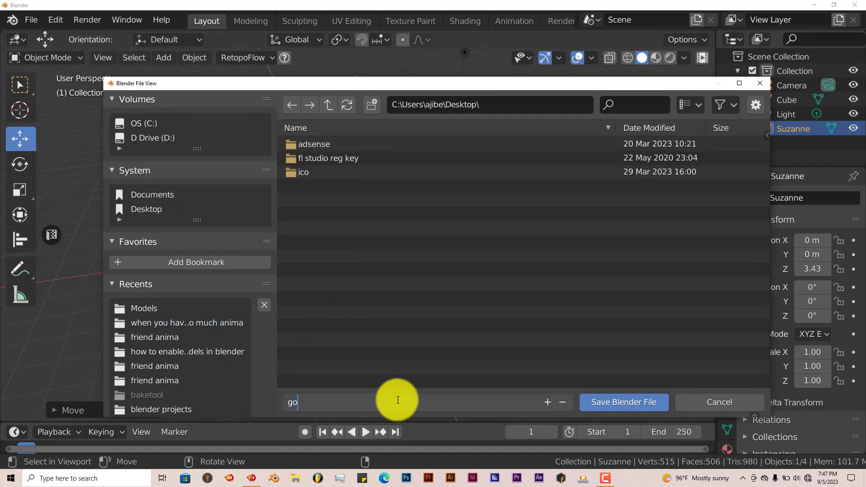
{"action": "type", "text": "bos"}
{"action": "left_click", "coordinate": [646, 407]}
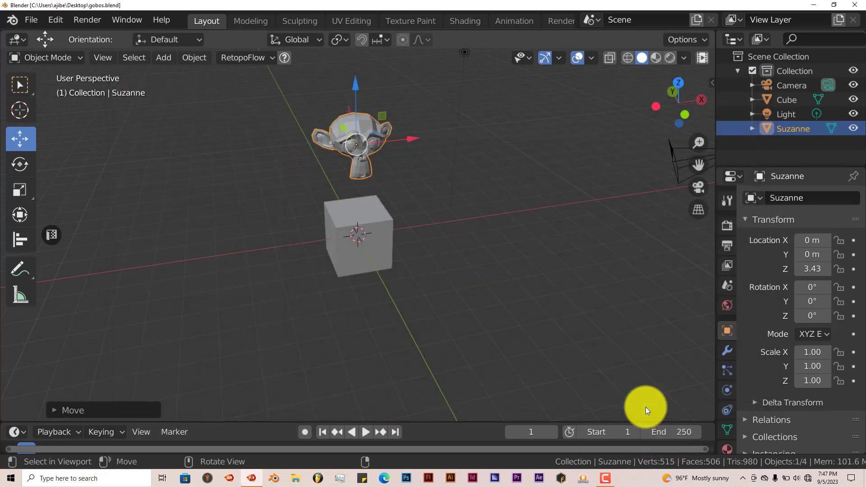
Close Blender 2.81a, start Blender 3.4.0 and dismiss its splash screen.
{"action": "left_click", "coordinate": [855, 5]}
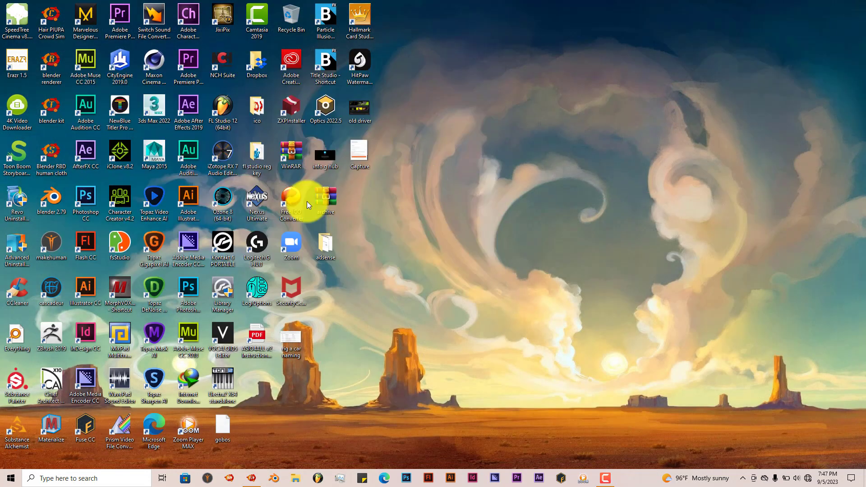
{"action": "double_click", "coordinate": [49, 13]}
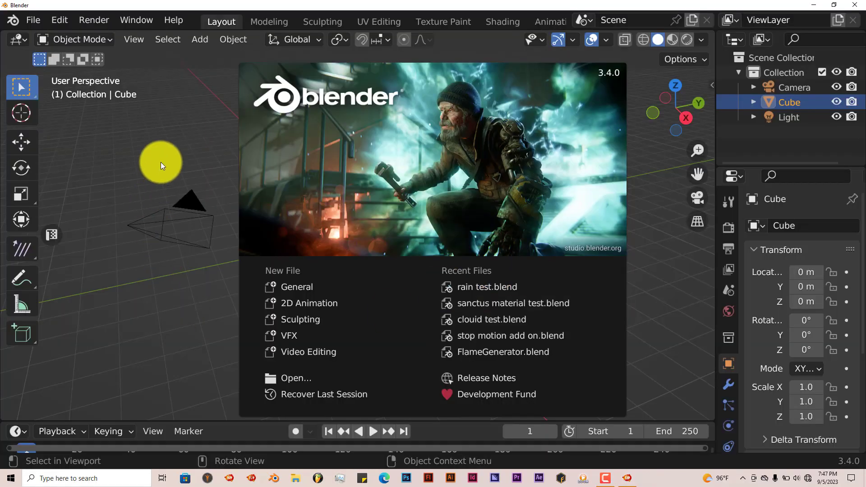
{"action": "left_click", "coordinate": [161, 162]}
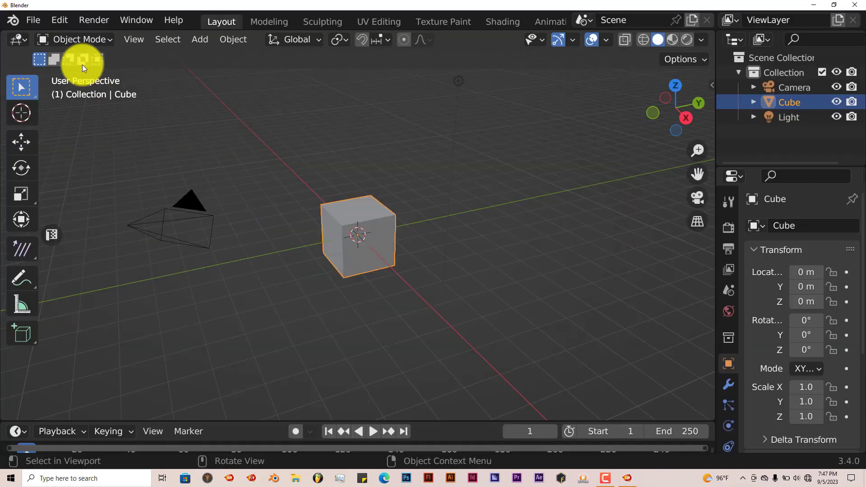
Open gobos.blend from the Desktop.
{"action": "left_click", "coordinate": [36, 20]}
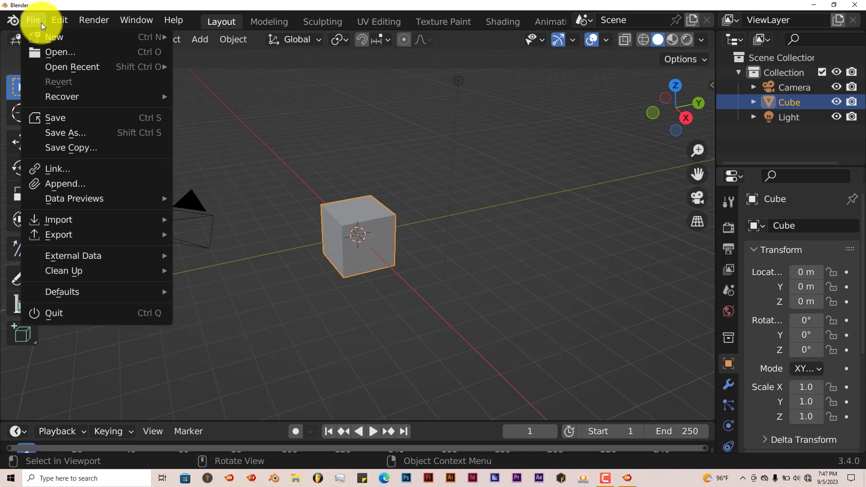
{"action": "left_click", "coordinate": [60, 58]}
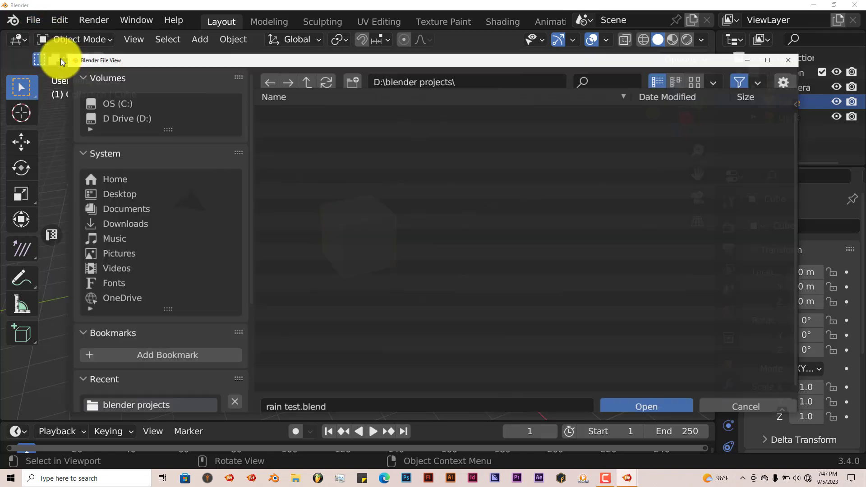
{"action": "left_click", "coordinate": [142, 194]}
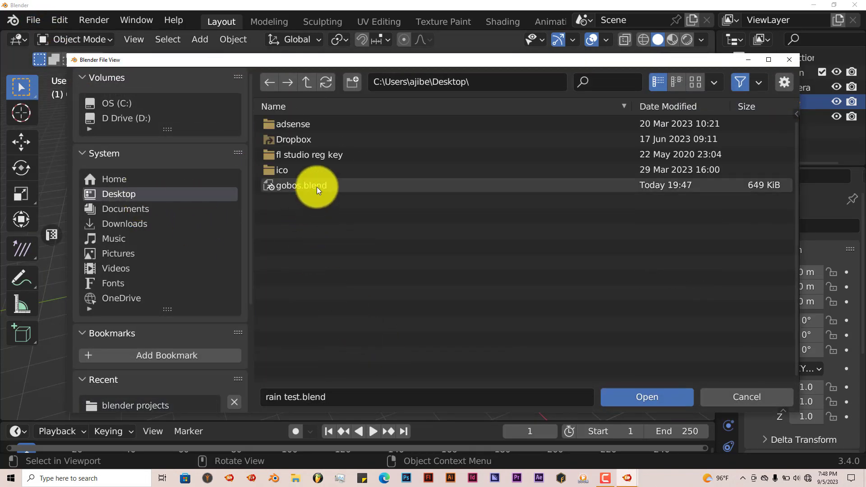
{"action": "left_click", "coordinate": [317, 187]}
{"action": "left_click", "coordinate": [638, 396]}
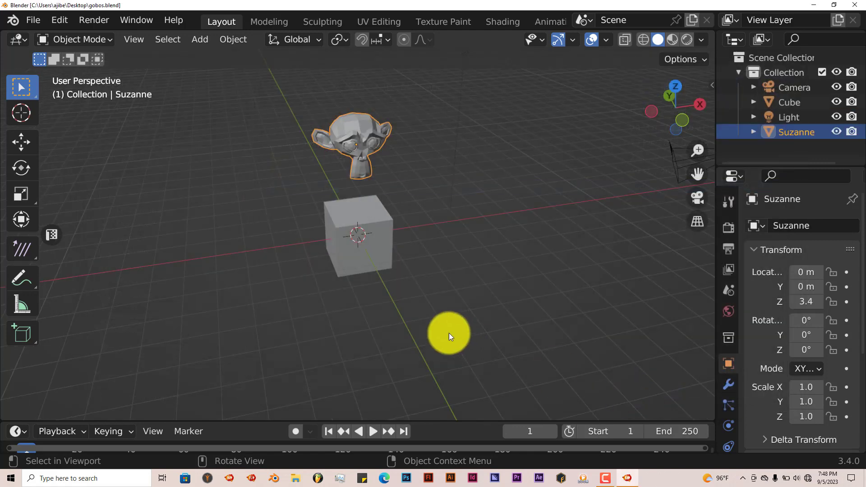
{"action": "middle_click_drag", "start_coordinate": [449, 333], "coordinate": [432, 319]}
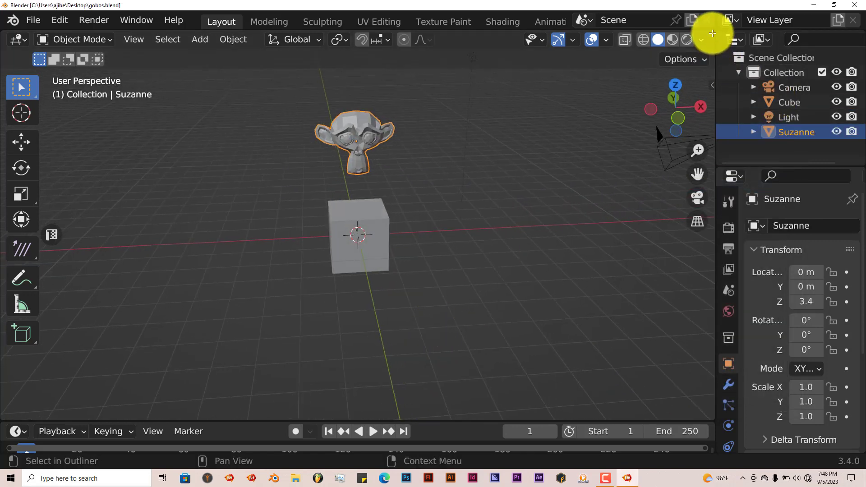
Split the 3D viewport vertically and turn the new narrow area beside it into an Asset Browser.
{"action": "left_click_drag", "start_coordinate": [713, 33], "coordinate": [291, 74]}
{"action": "left_click_drag", "start_coordinate": [262, 80], "coordinate": [259, 81]}
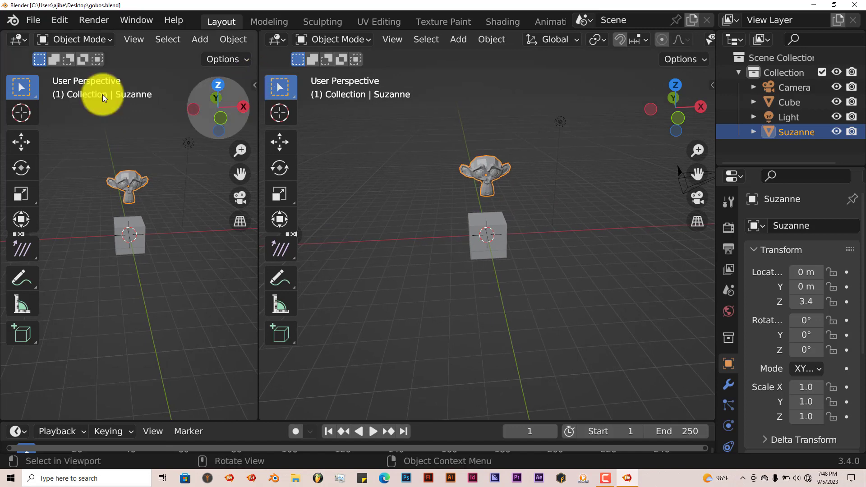
{"action": "left_click", "coordinate": [18, 39]}
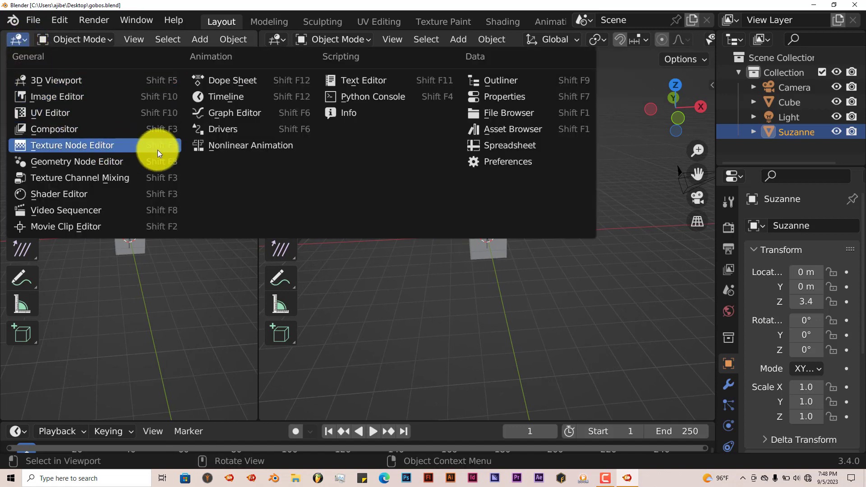
{"action": "left_click", "coordinate": [513, 130]}
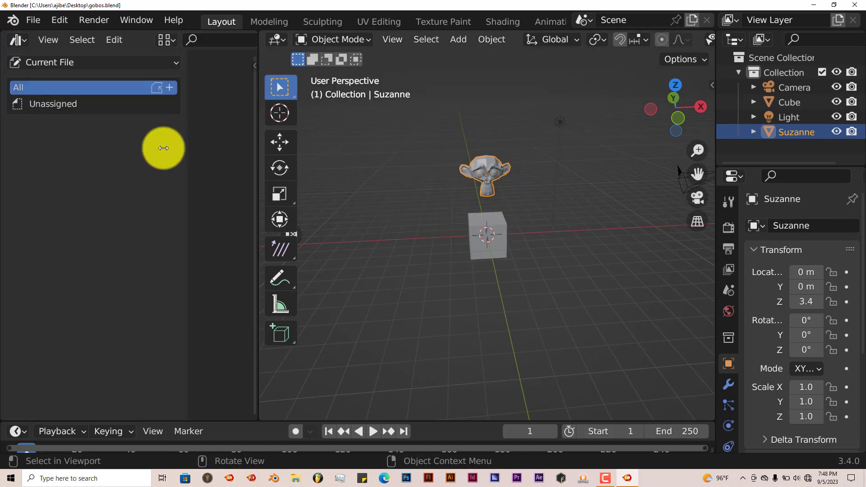
Show the Gobos lights library in the Asset Browser and widen the browser area to fit its thumbnails.
{"action": "left_click", "coordinate": [63, 64]}
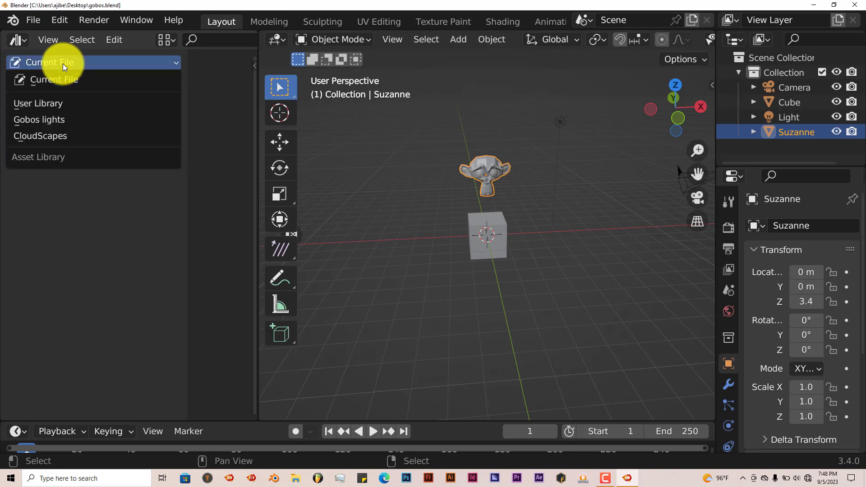
{"action": "left_click", "coordinate": [57, 119]}
{"action": "left_click_drag", "start_coordinate": [259, 209], "coordinate": [346, 222]}
{"action": "scroll", "coordinate": [701, 40], "scroll_direction": "down", "scroll_amount": 8}
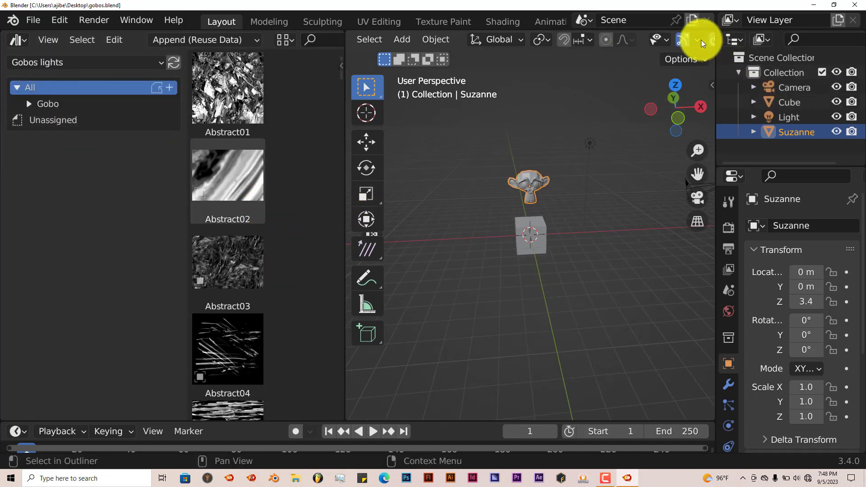
Set the render engine to Cycles with GPU Compute as the device.
{"action": "left_click", "coordinate": [728, 227]}
{"action": "left_click", "coordinate": [819, 227]}
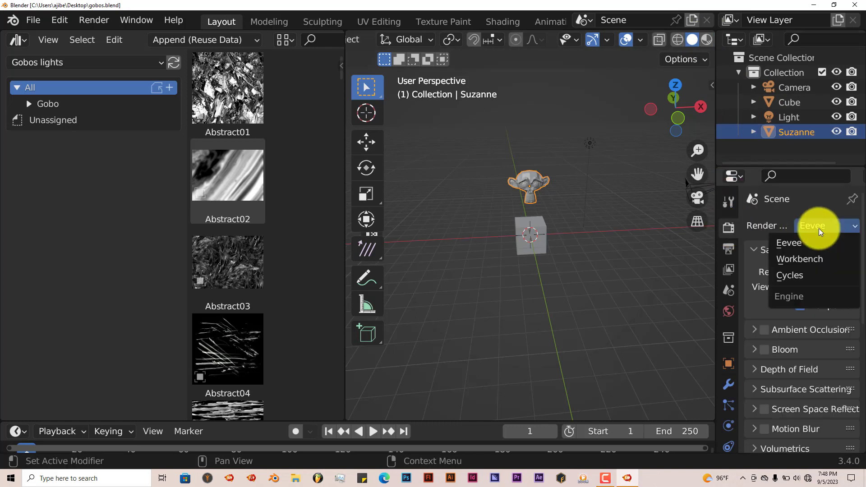
{"action": "left_click", "coordinate": [808, 274]}
{"action": "left_click", "coordinate": [823, 259]}
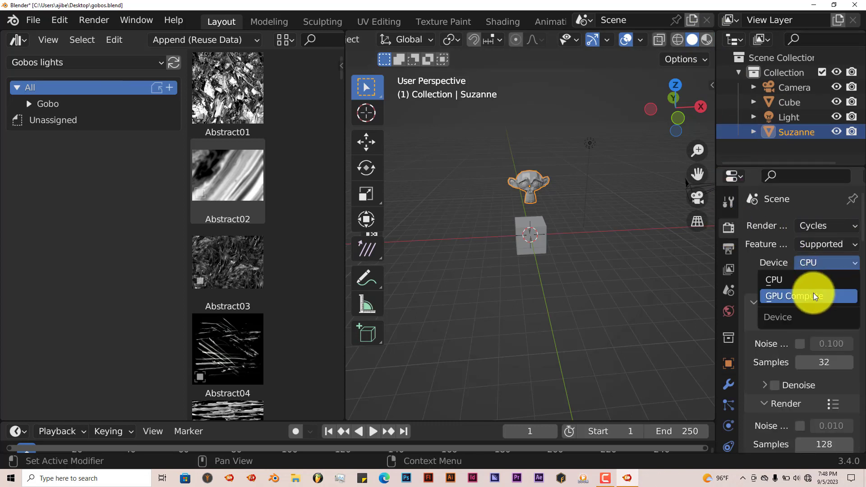
{"action": "left_click", "coordinate": [813, 295]}
{"action": "scroll", "coordinate": [611, 35], "scroll_direction": "down", "scroll_amount": 1}
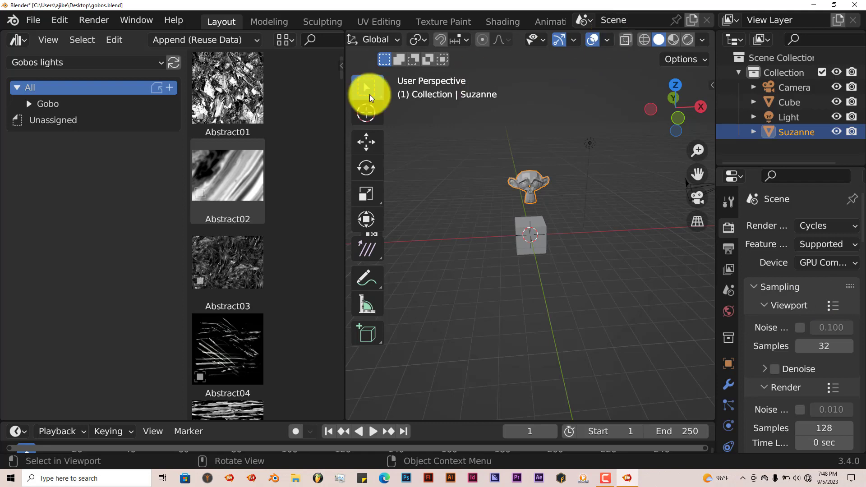
Browse the abstract gobos in the library and place the Abstract01 light on the monkey's head.
{"action": "scroll", "coordinate": [268, 271], "scroll_direction": "down", "scroll_amount": 6}
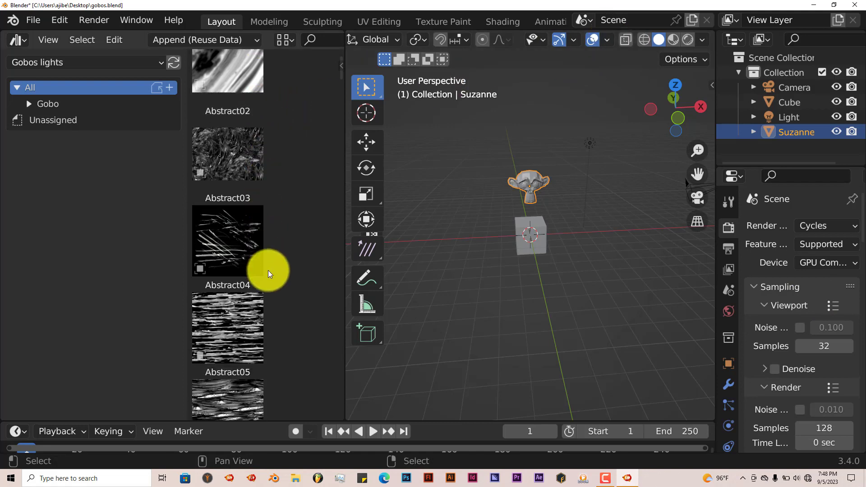
{"action": "scroll", "coordinate": [268, 270], "scroll_direction": "up", "scroll_amount": 6}
{"action": "scroll", "coordinate": [265, 131], "scroll_direction": "down", "scroll_amount": 7}
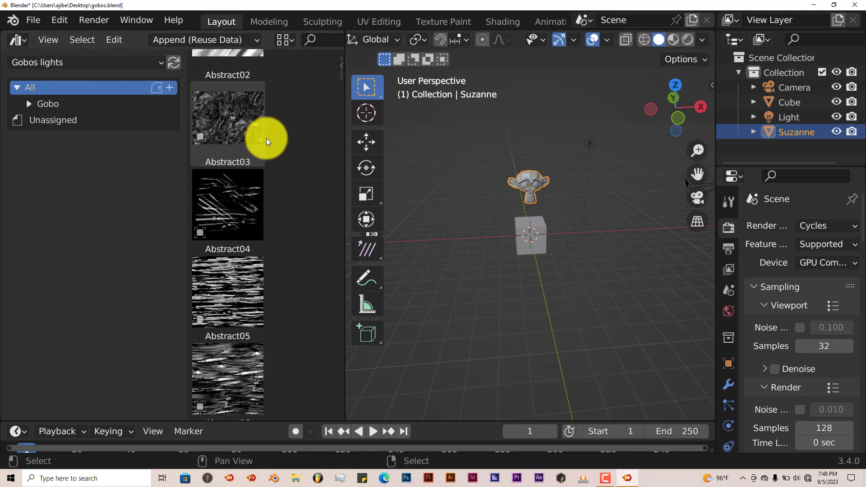
{"action": "scroll", "coordinate": [270, 153], "scroll_direction": "up", "scroll_amount": 4}
{"action": "scroll", "coordinate": [271, 152], "scroll_direction": "up", "scroll_amount": 3}
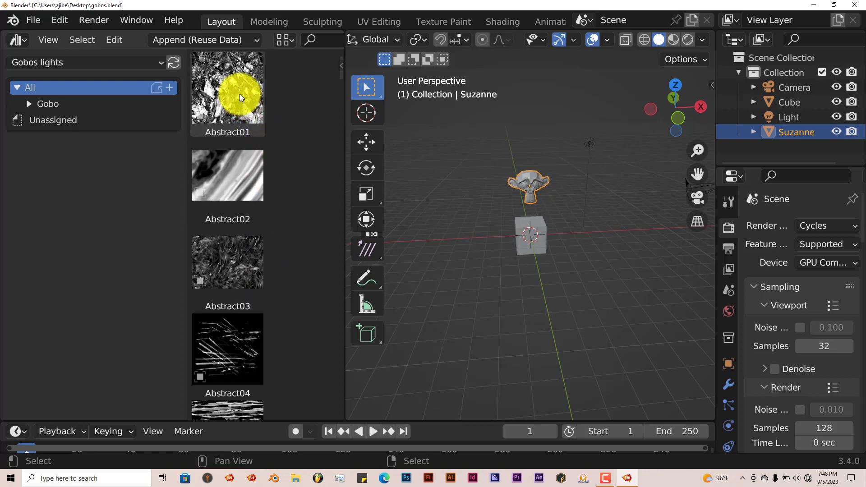
{"action": "left_click_drag", "start_coordinate": [240, 94], "coordinate": [534, 178]}
Move the Abstract01 light up along Z and forward along Y so it sits above and in front of the monkey.
{"action": "middle_click_drag", "start_coordinate": [533, 212], "coordinate": [636, 248]}
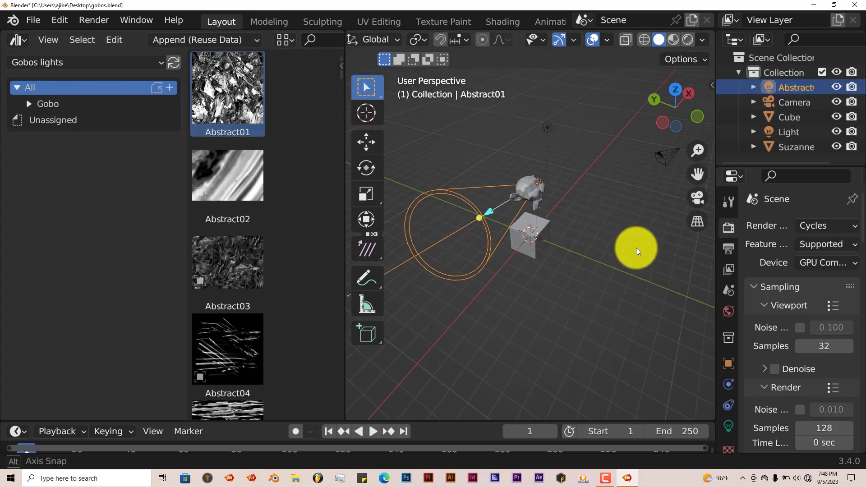
{"action": "left_click", "coordinate": [378, 143]}
{"action": "left_click_drag", "start_coordinate": [540, 121], "coordinate": [540, 58]}
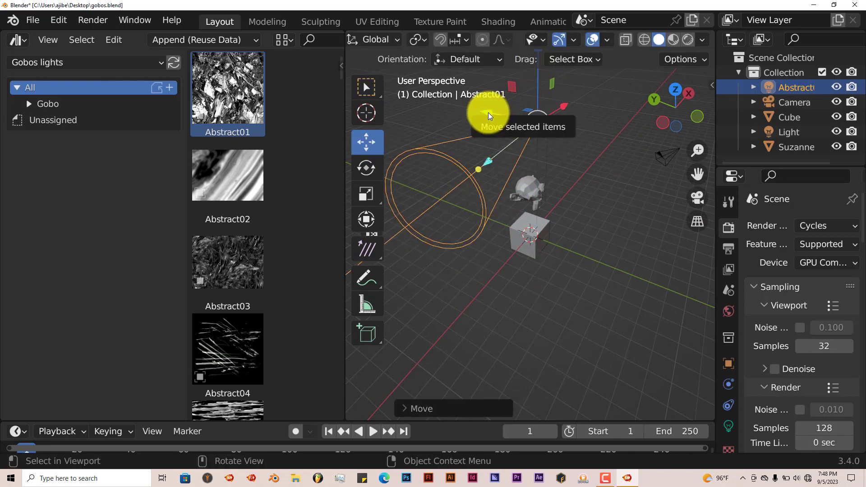
{"action": "left_click_drag", "start_coordinate": [488, 112], "coordinate": [595, 150]}
Switch the viewport to rendered shading and examine the Abstract01 pattern on the monkey and cube up close.
{"action": "middle_click_drag", "start_coordinate": [596, 149], "coordinate": [576, 150]}
{"action": "scroll", "coordinate": [606, 254], "scroll_direction": "up", "scroll_amount": 2}
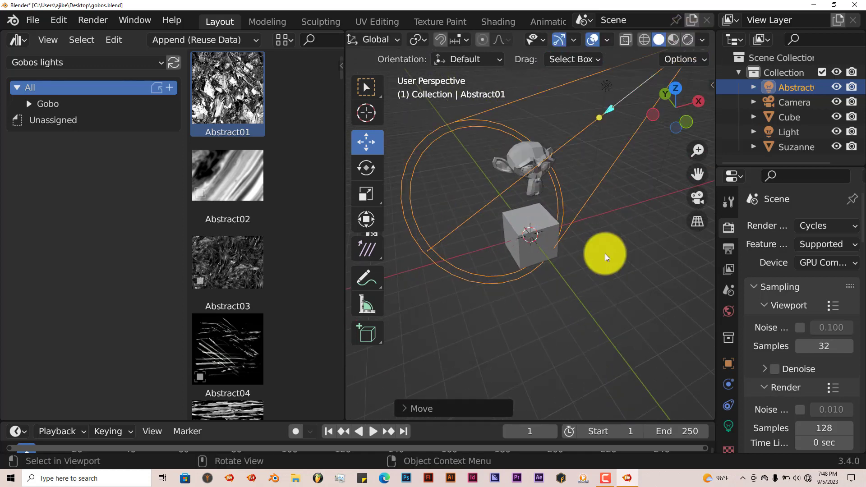
{"action": "middle_click_drag", "start_coordinate": [697, 173], "coordinate": [610, 213]}
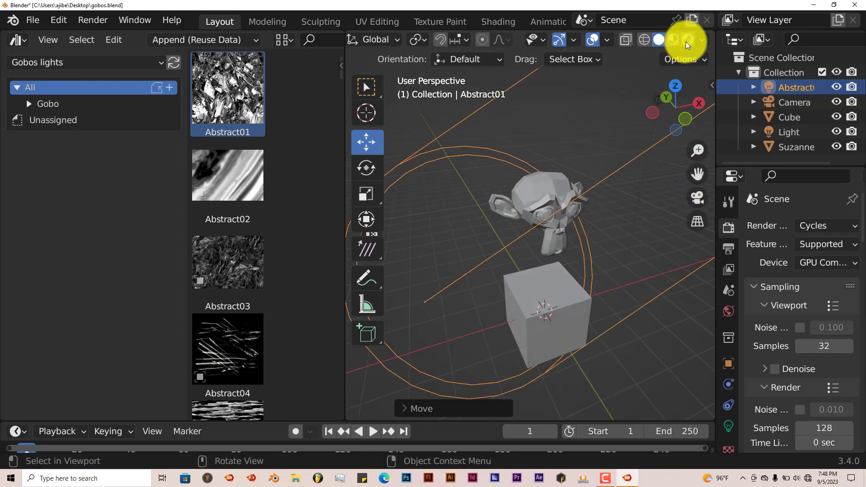
{"action": "key", "text": "z"}
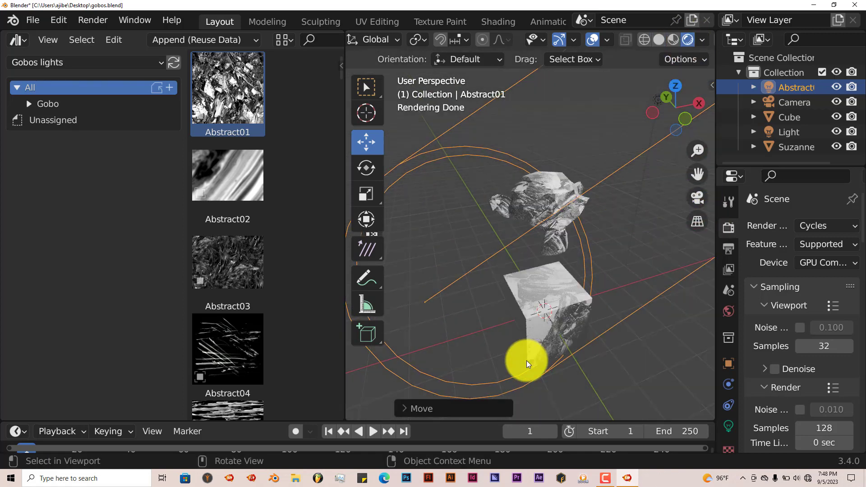
{"action": "scroll", "coordinate": [588, 319], "scroll_direction": "up", "scroll_amount": 3}
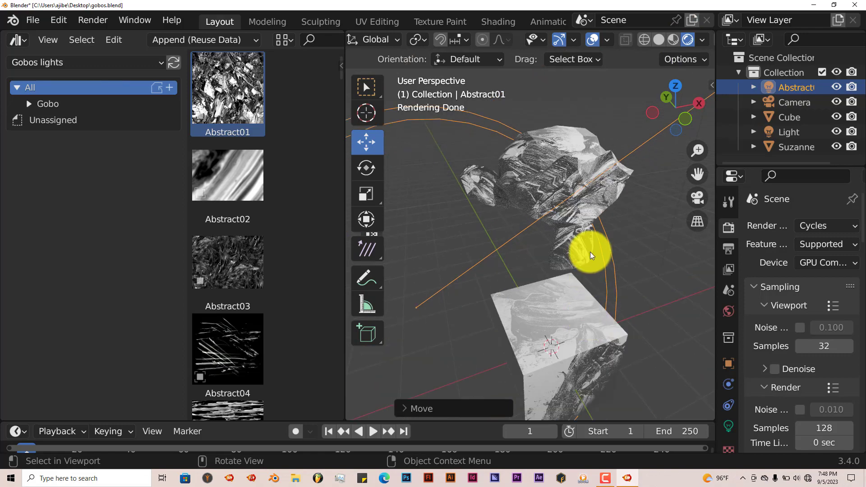
{"action": "middle_click_drag", "start_coordinate": [590, 251], "coordinate": [596, 307]}
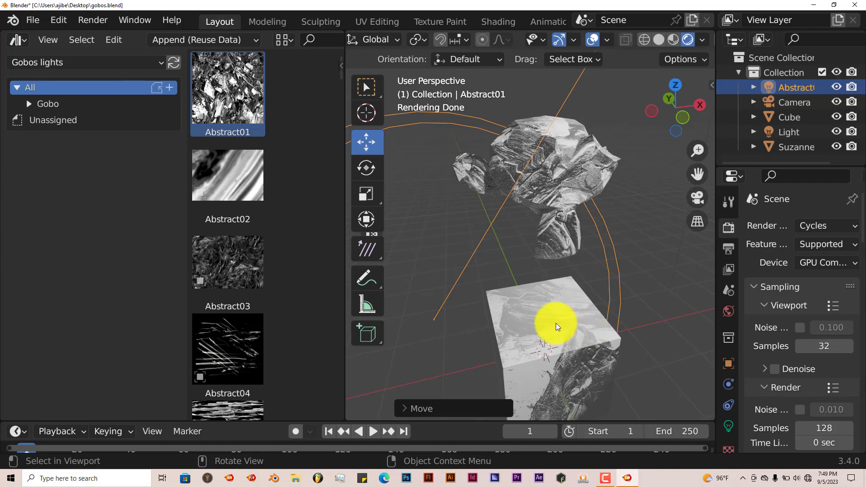
{"action": "middle_click_drag", "start_coordinate": [571, 273], "coordinate": [541, 261]}
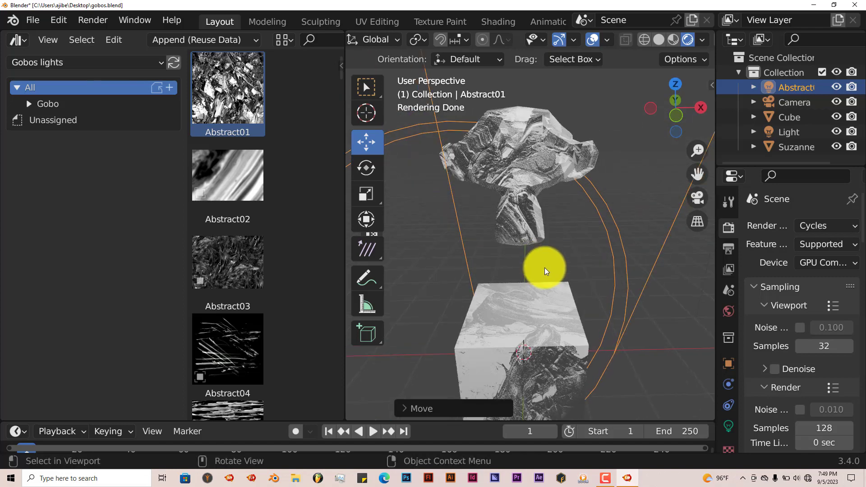